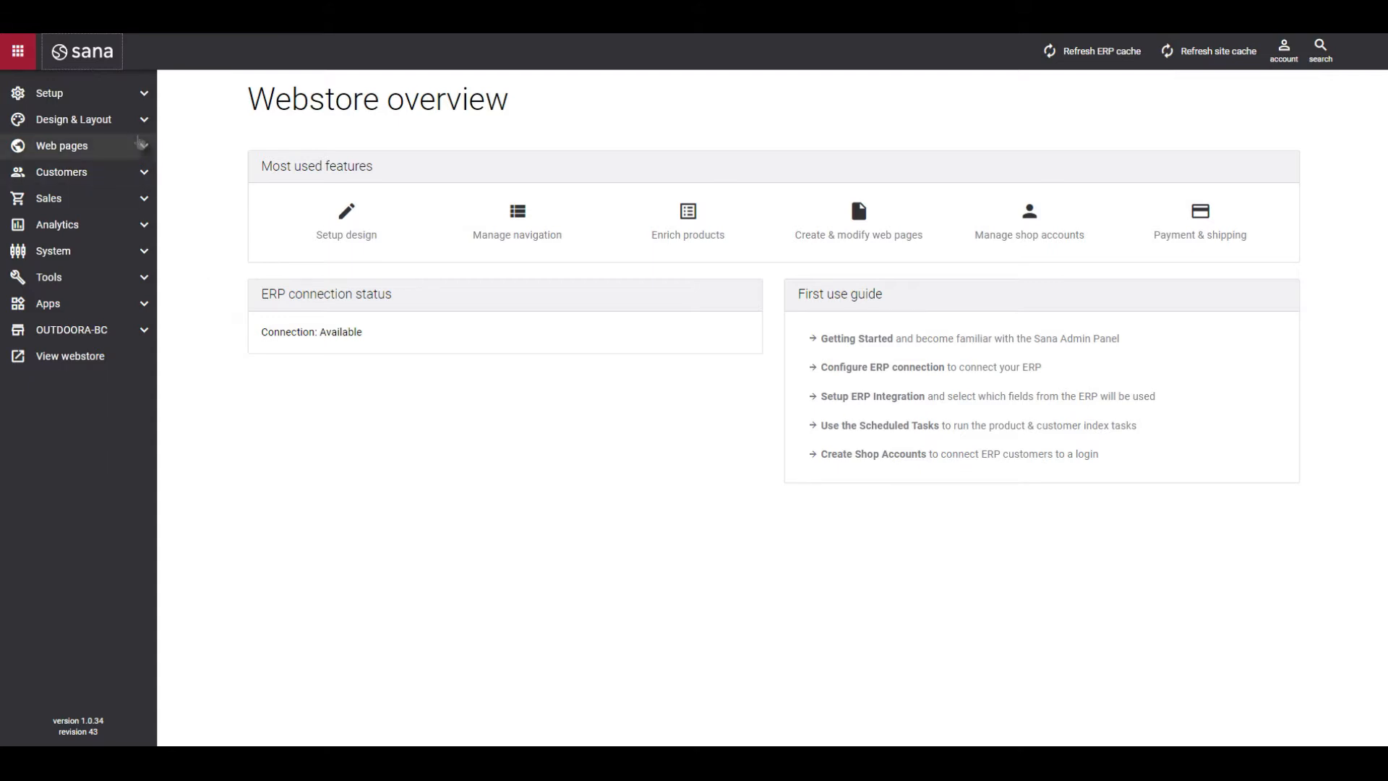
Open the header "Created by migration for OUTDOORA-FO" for editing.
left_click(133, 122)
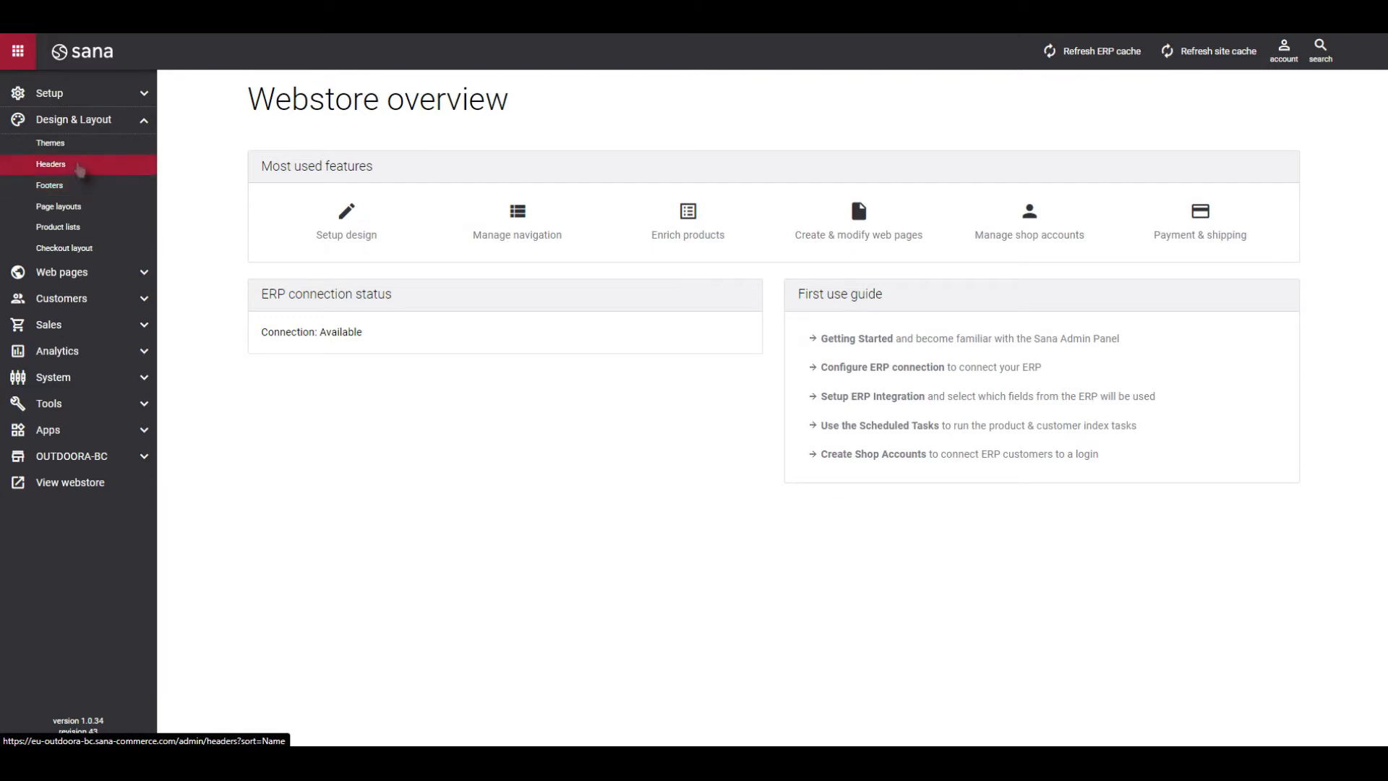
left_click(79, 166)
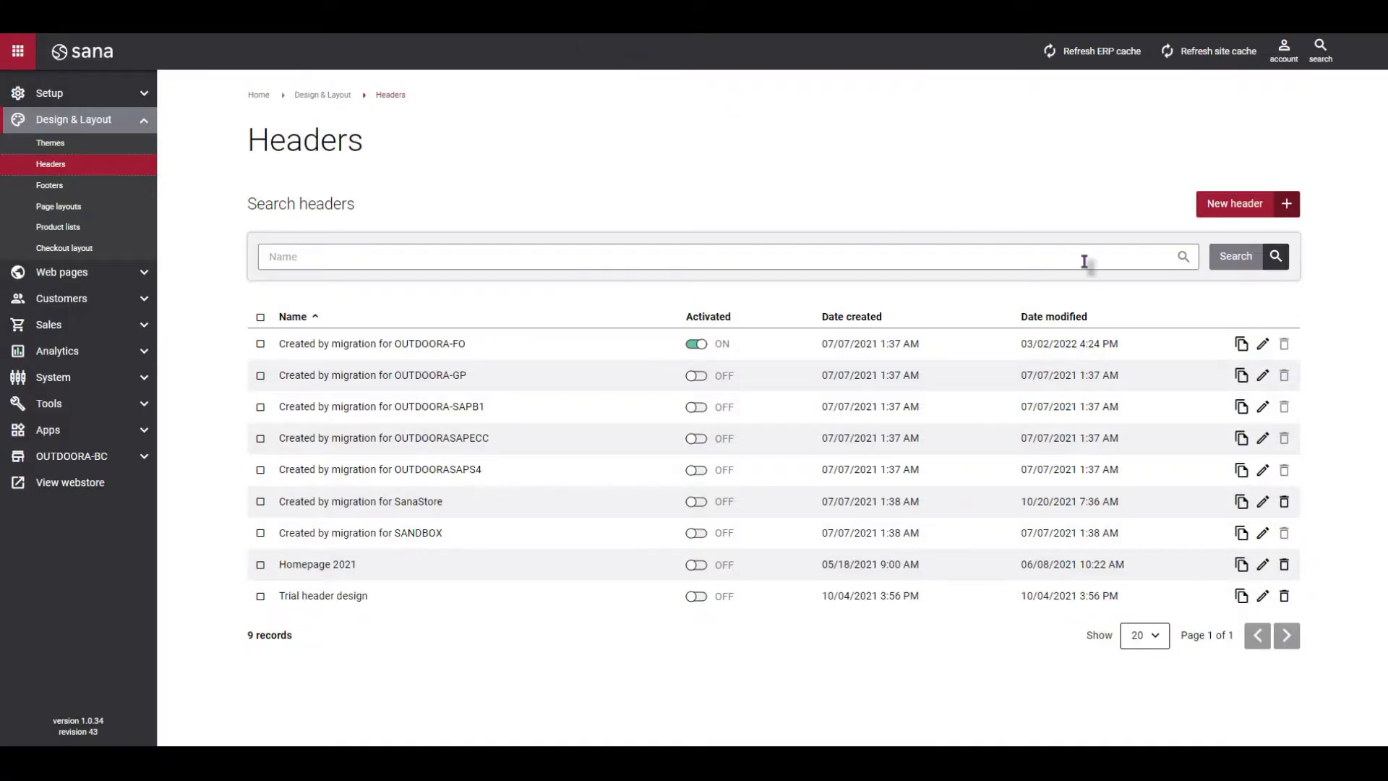
left_click(1264, 346)
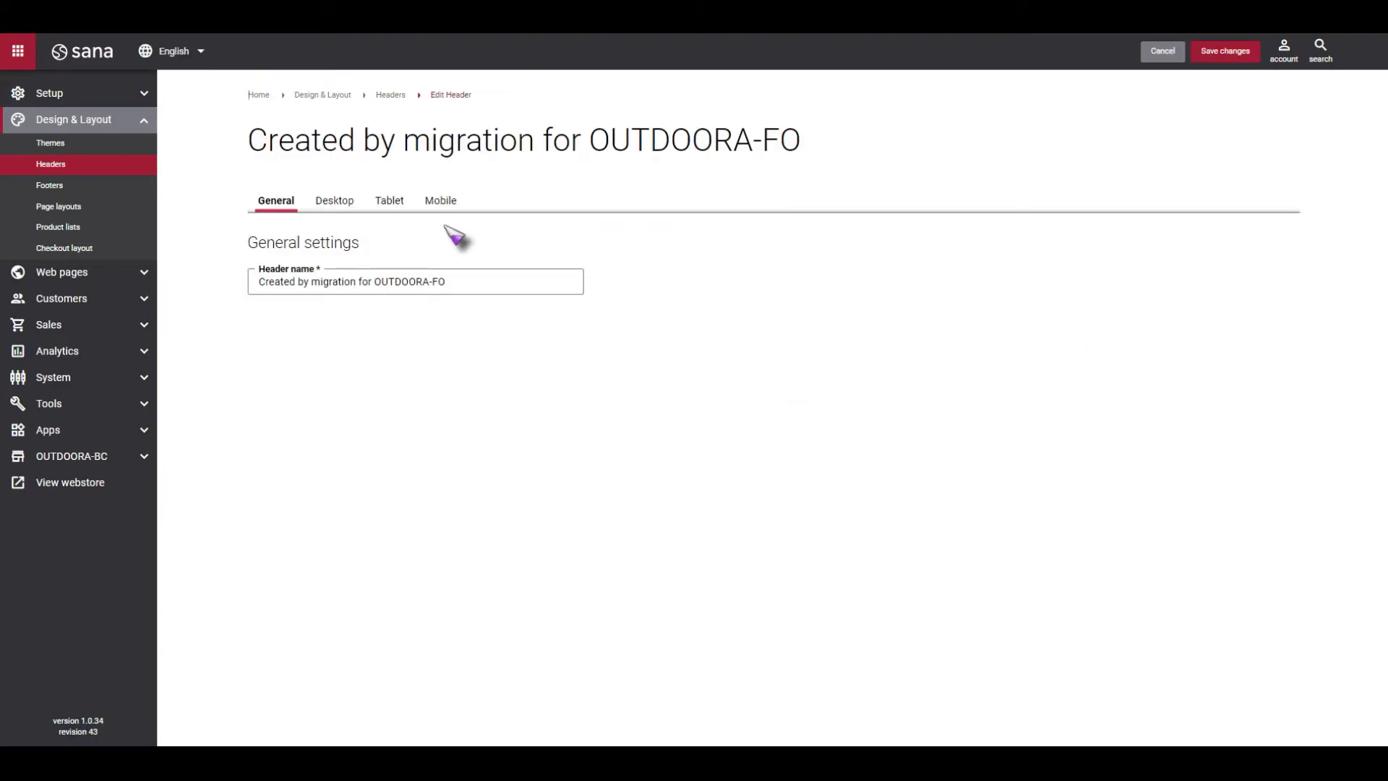
Examine the header's desktop, tablet and mobile layouts, including the logo, search, account and basket elements.
left_click(340, 205)
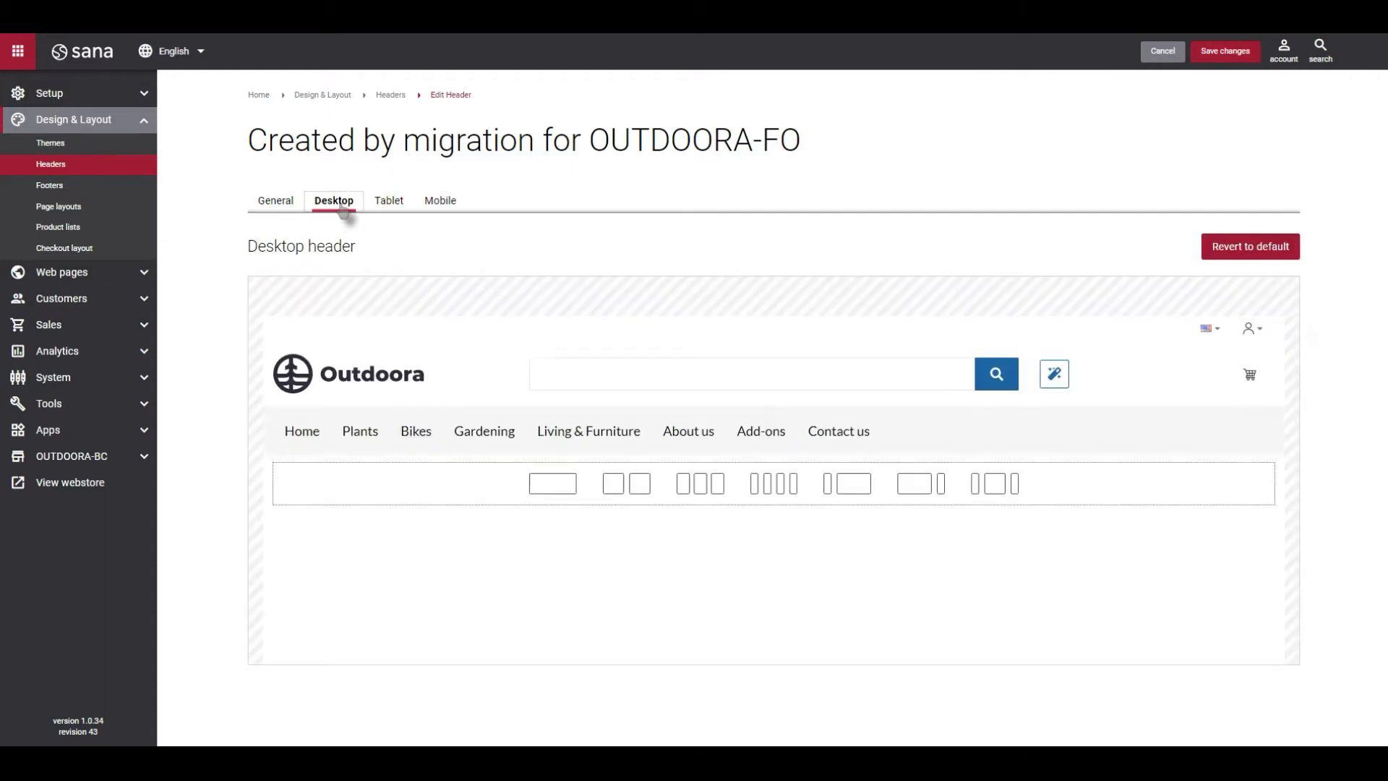
left_click(389, 205)
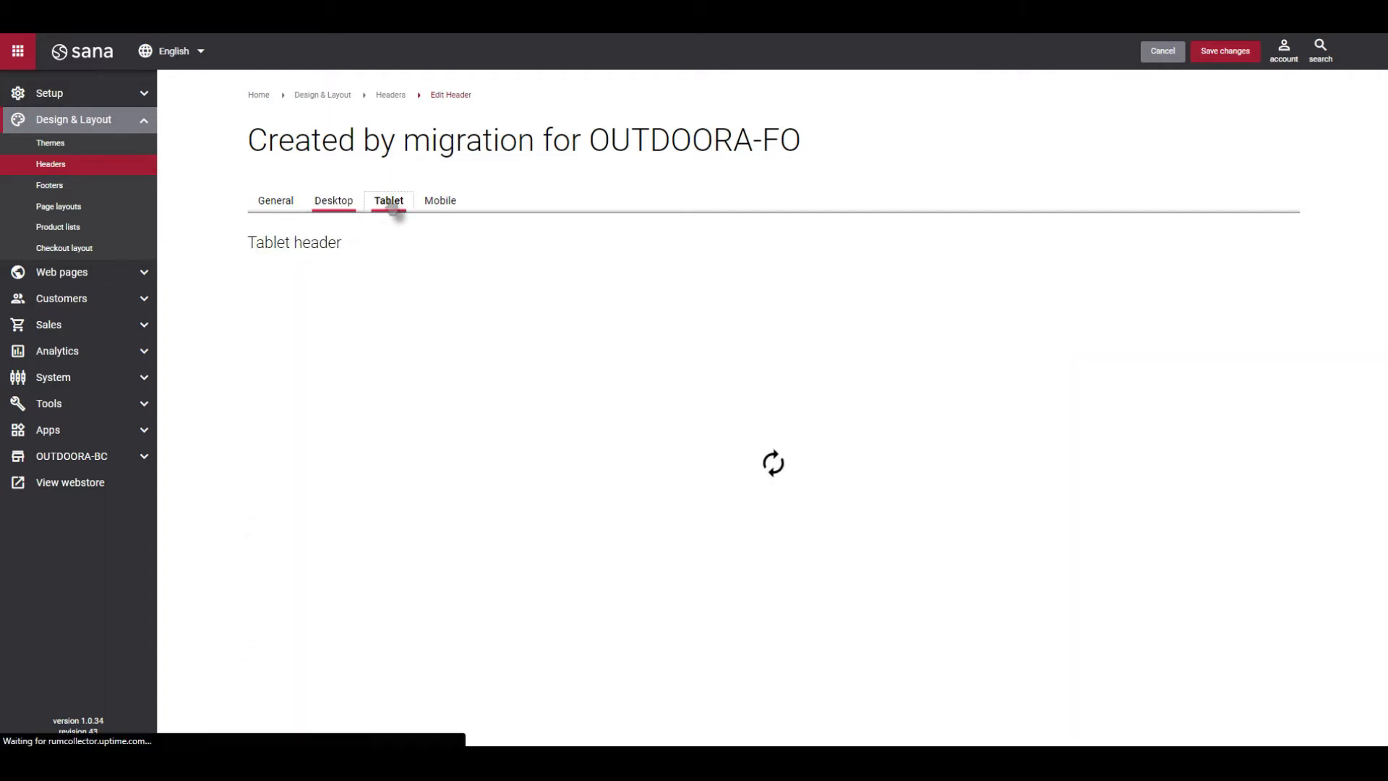
left_click(440, 204)
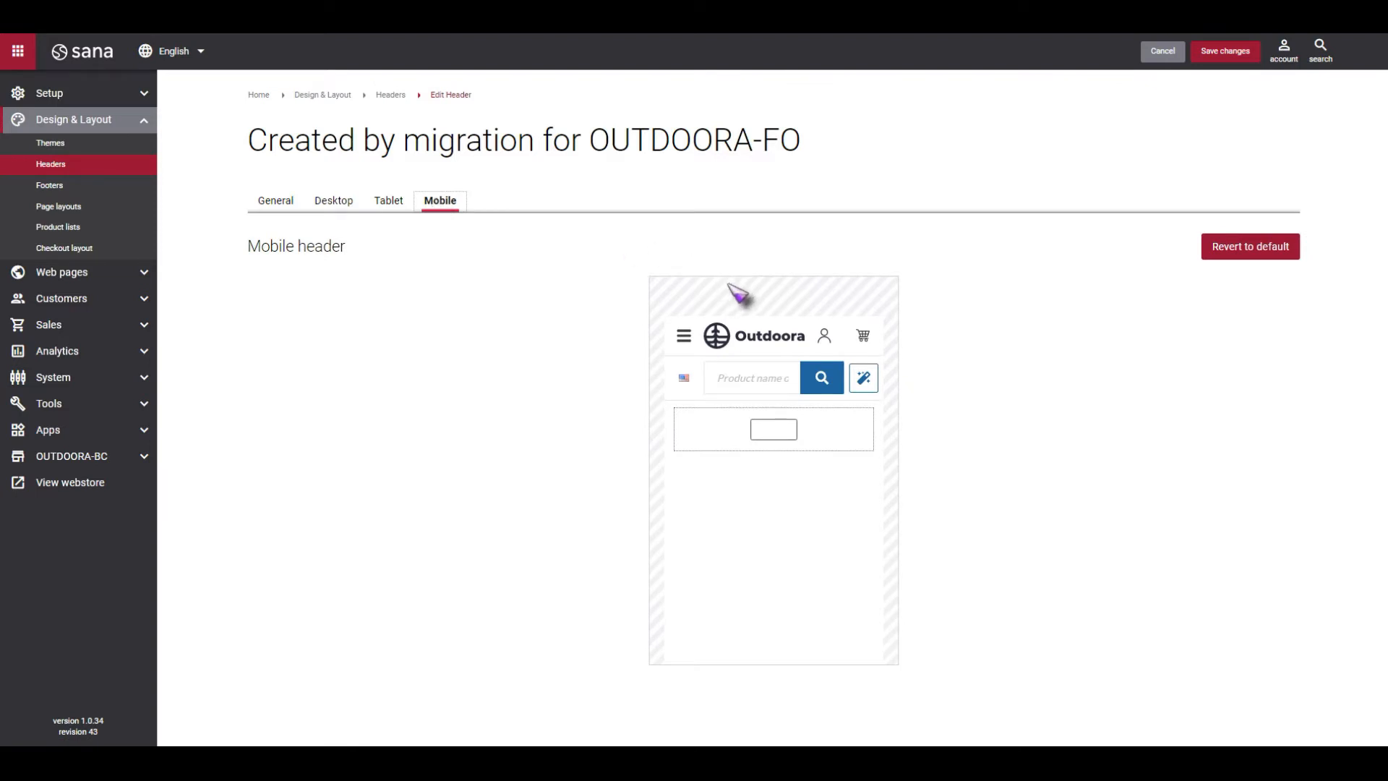
mouse_move(765, 329)
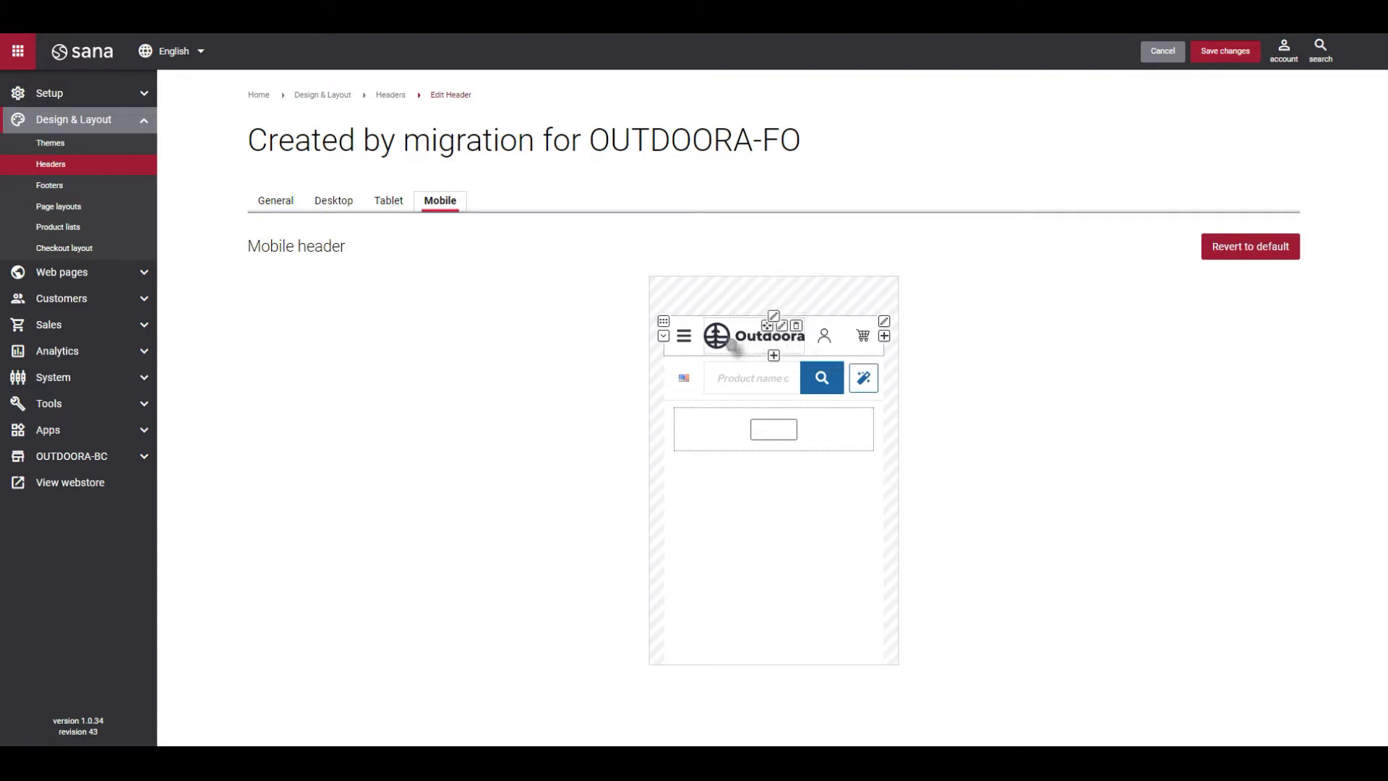
mouse_move(873, 348)
left_mouse_down()
mouse_move(836, 316)
mouse_move(708, 315)
mouse_move(867, 336)
left_mouse_up()
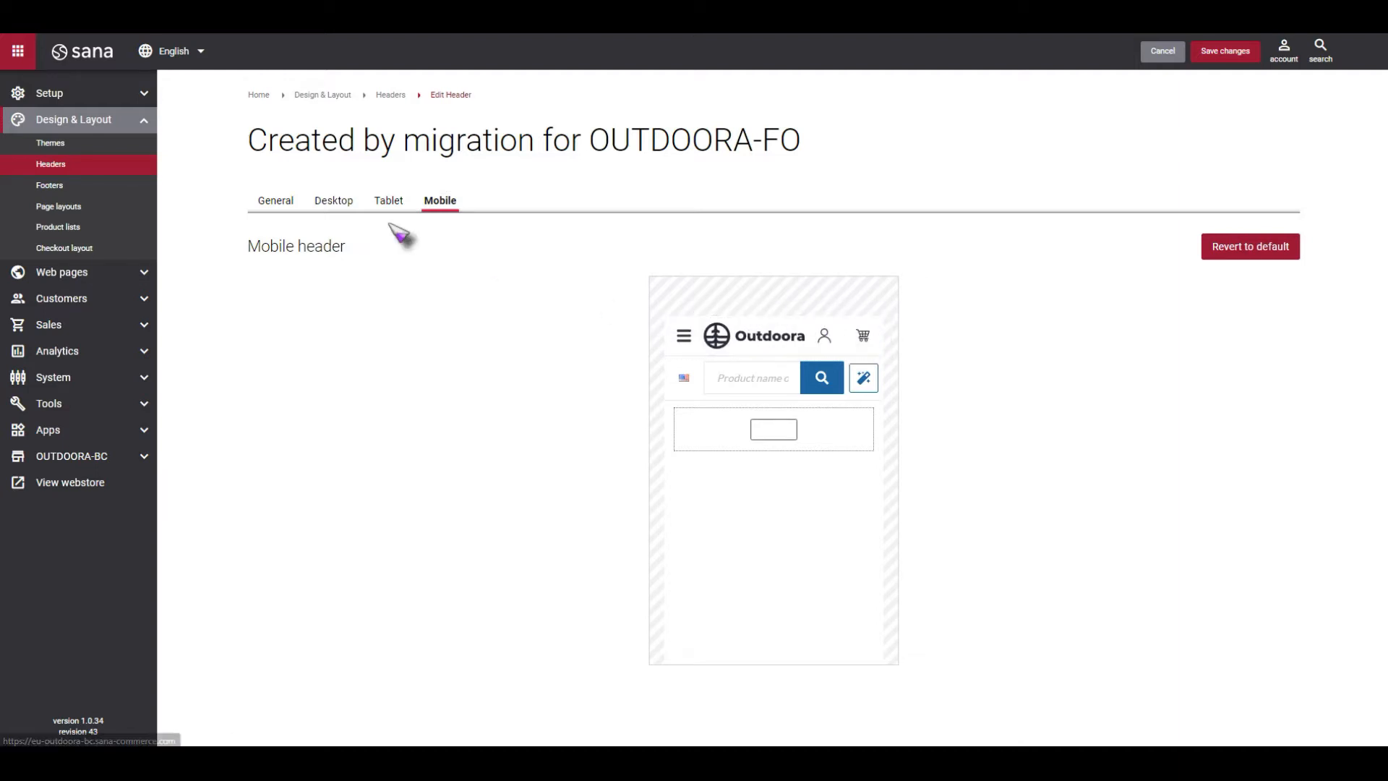
left_click(329, 206)
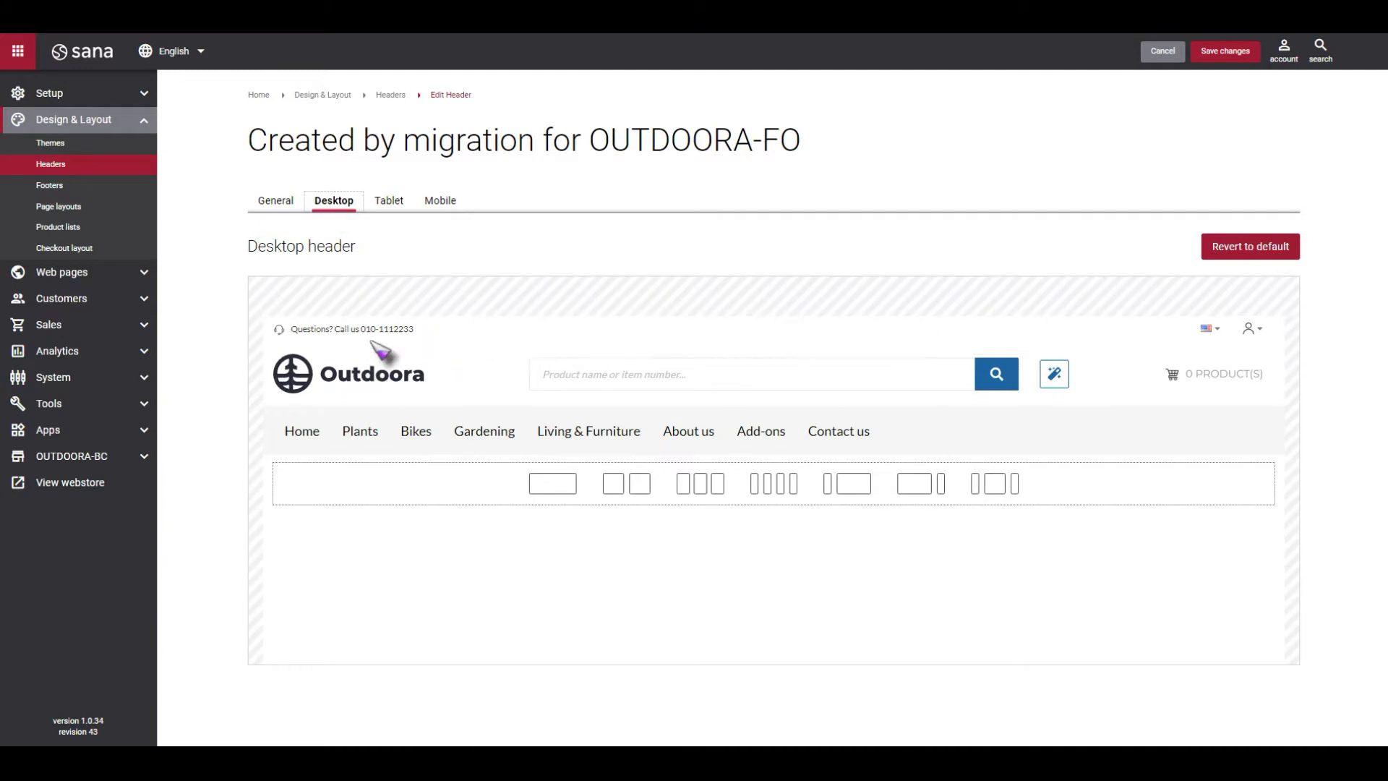
mouse_move(351, 367)
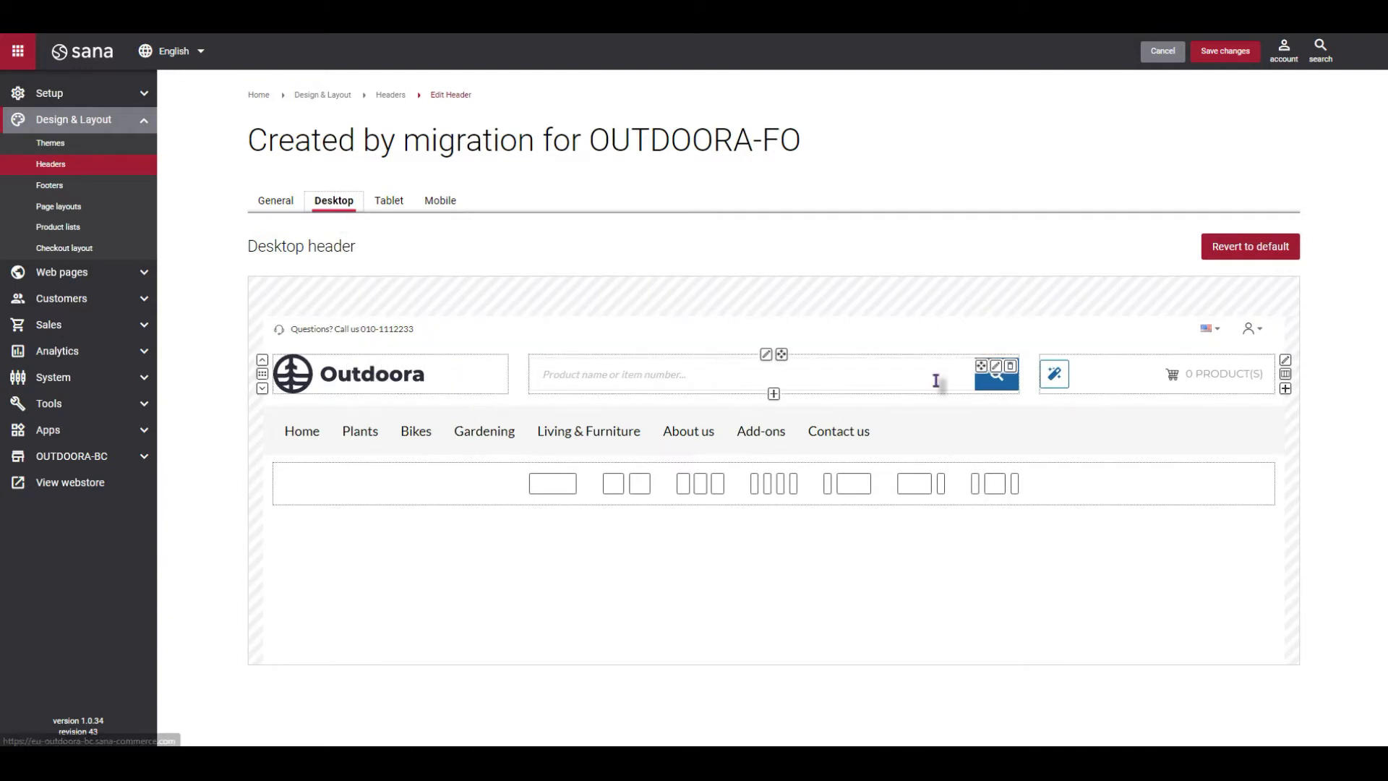
mouse_move(1249, 386)
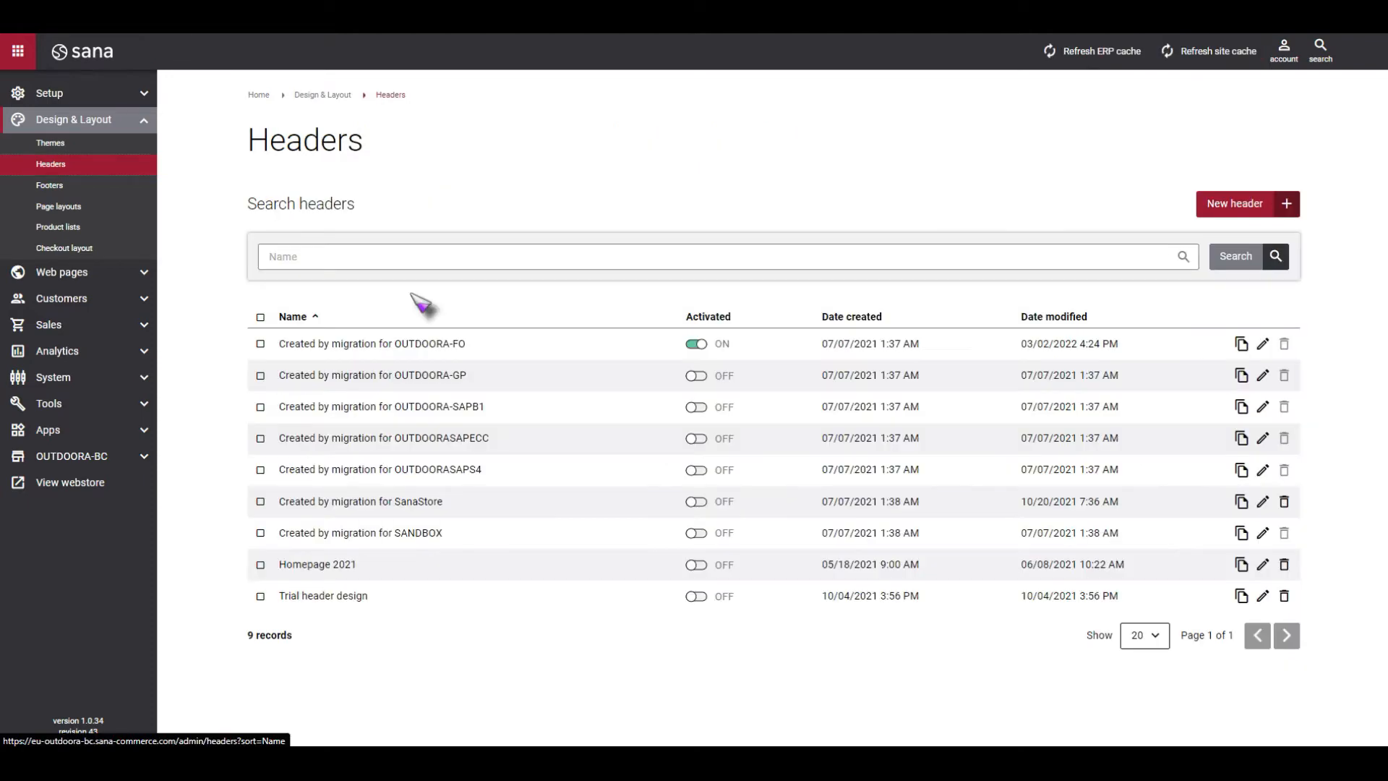
Open the desktop layout of the WRC TEAM SLX 11 27,5" ROJO MD product page and move the product details column before the image column.
left_click(139, 274)
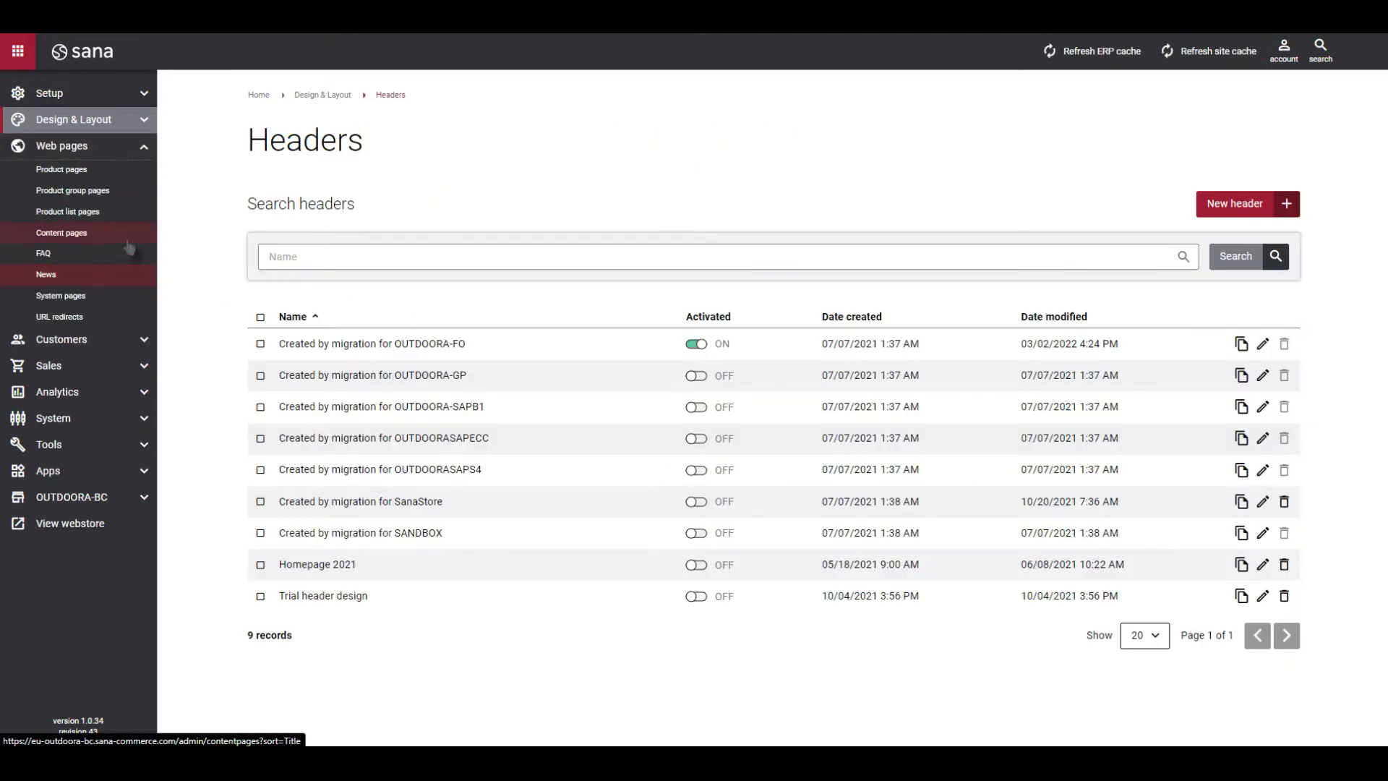
left_click(82, 174)
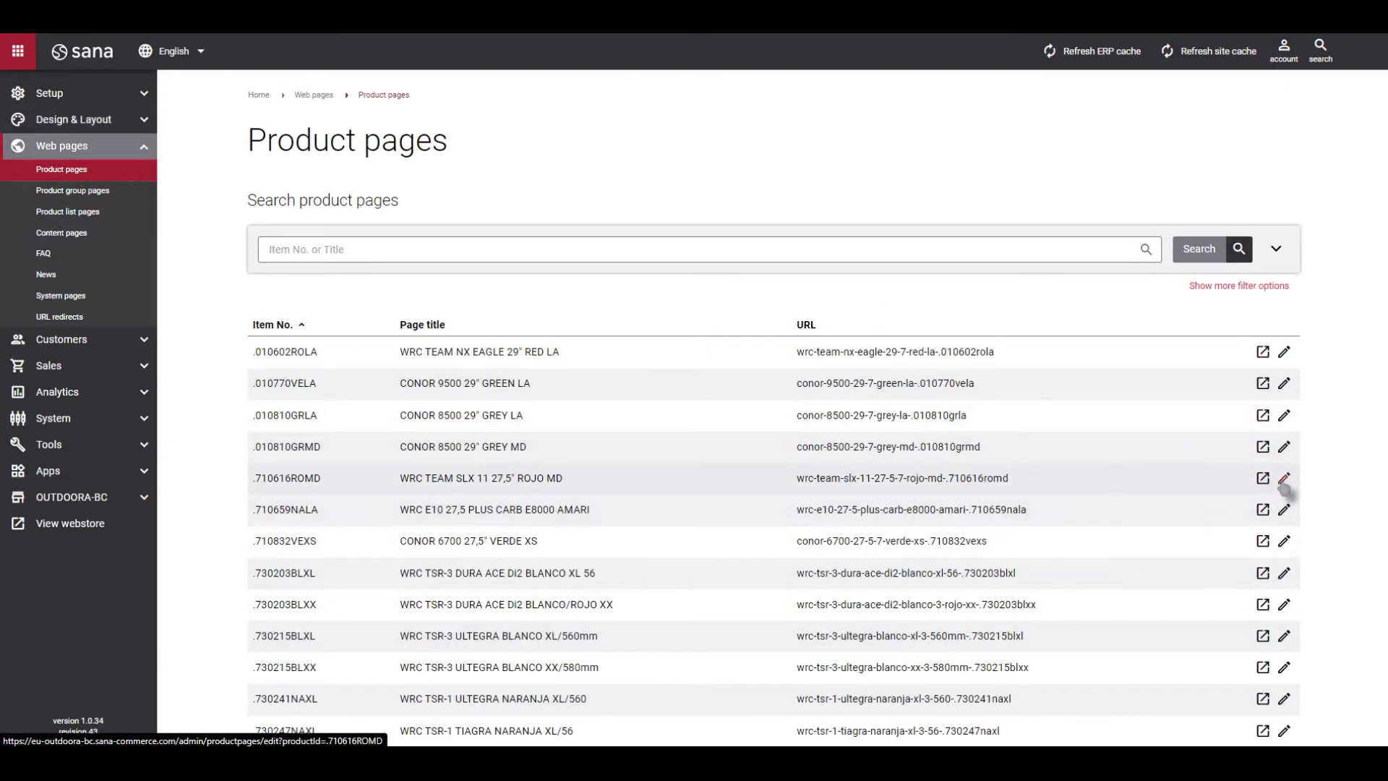
left_click(1283, 479)
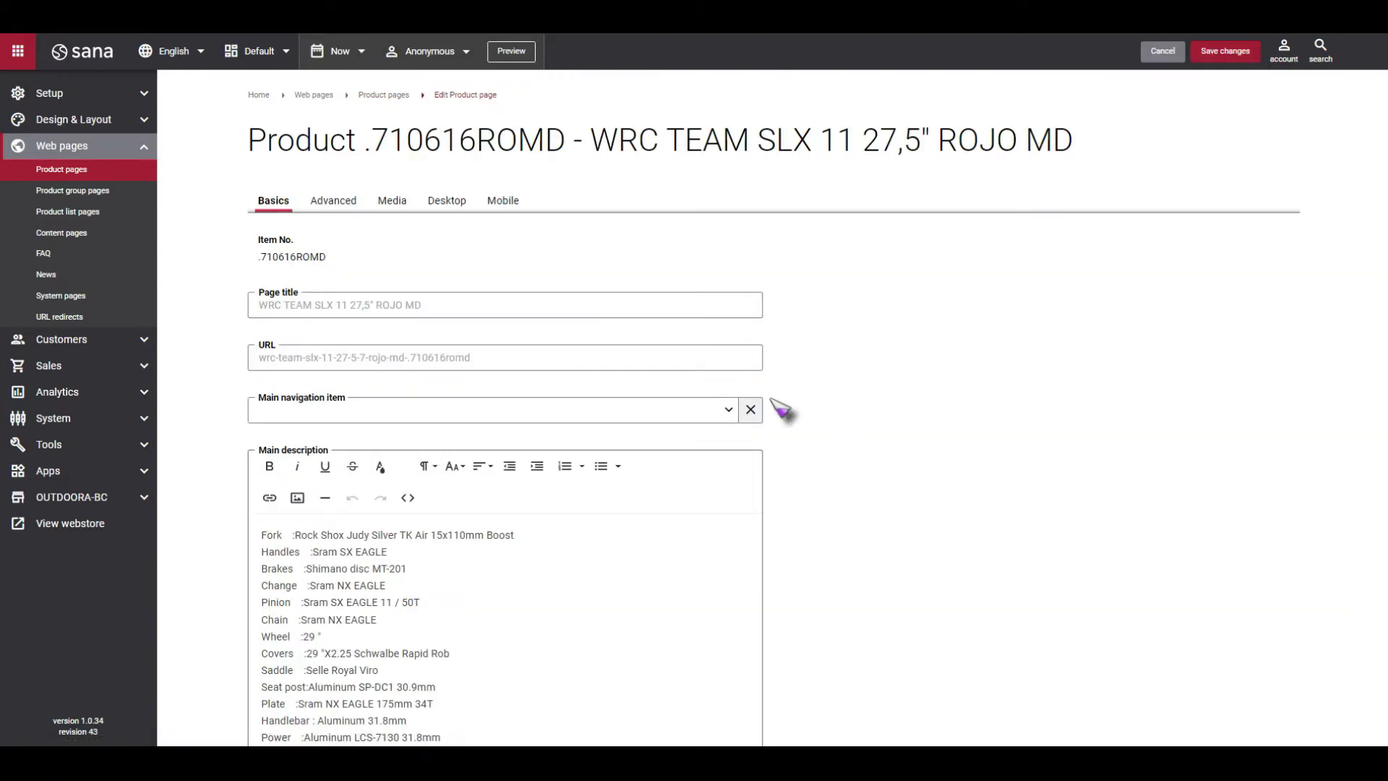
left_click(442, 206)
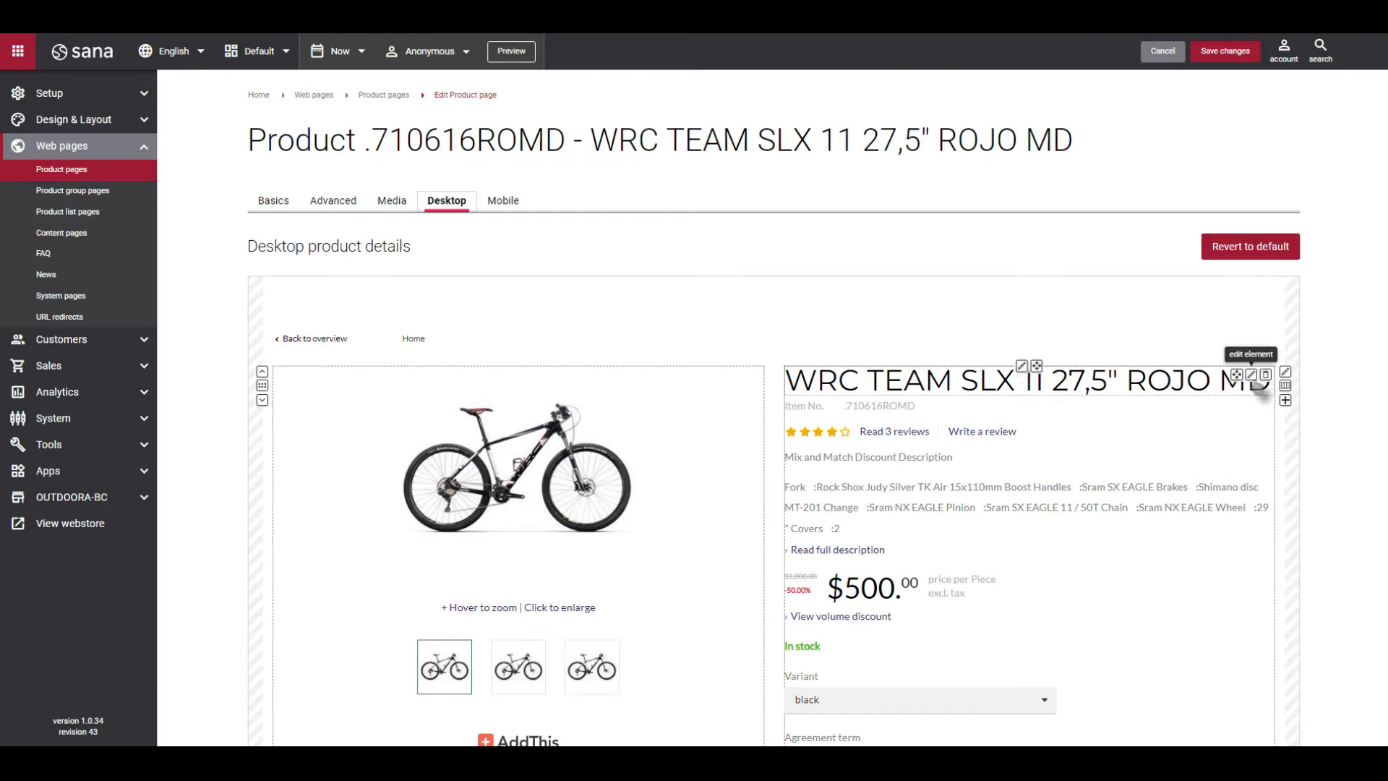
left_click_drag(1036, 365, 531, 367)
Inspect the background video setting of the column above the product description, and close the column settings without saving.
scroll(571, 390, "down", 9)
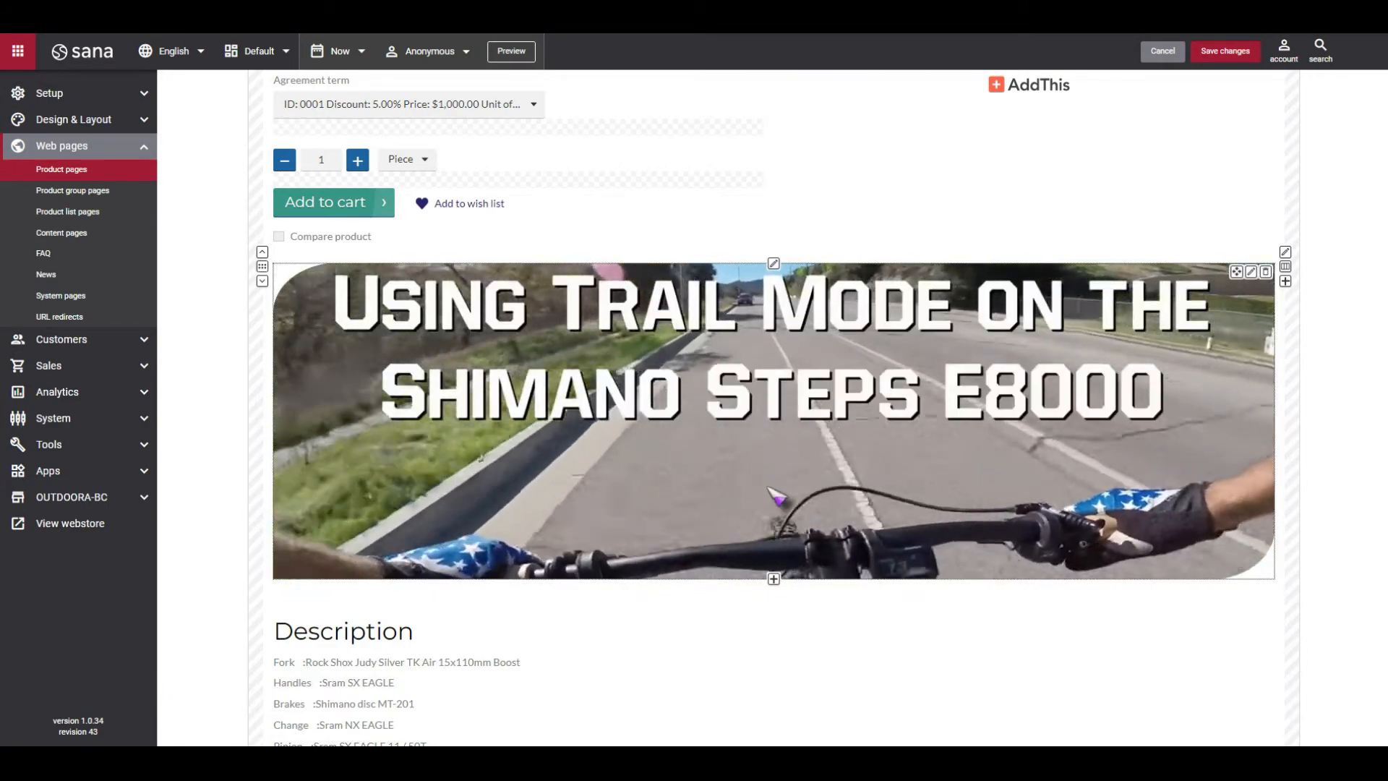
left_click(773, 263)
left_click(771, 291)
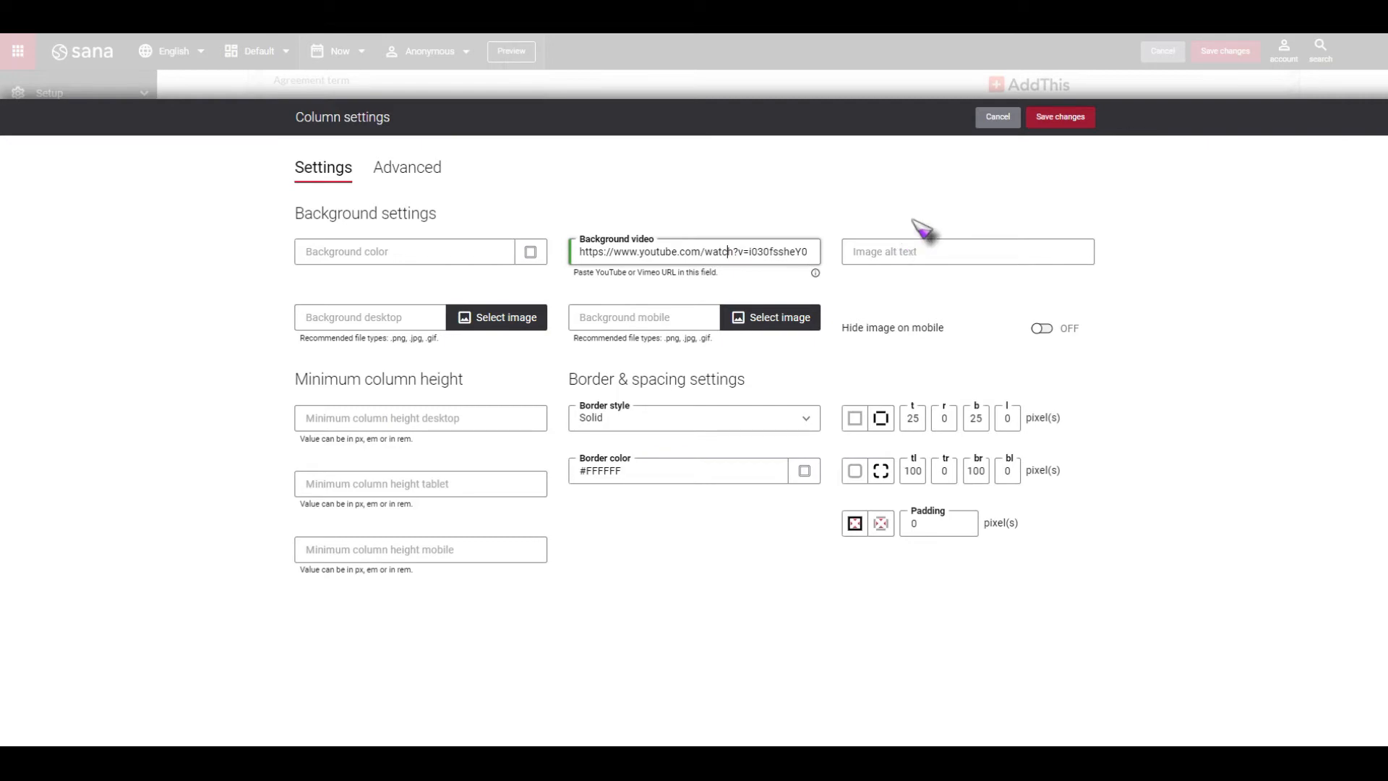
left_click(998, 116)
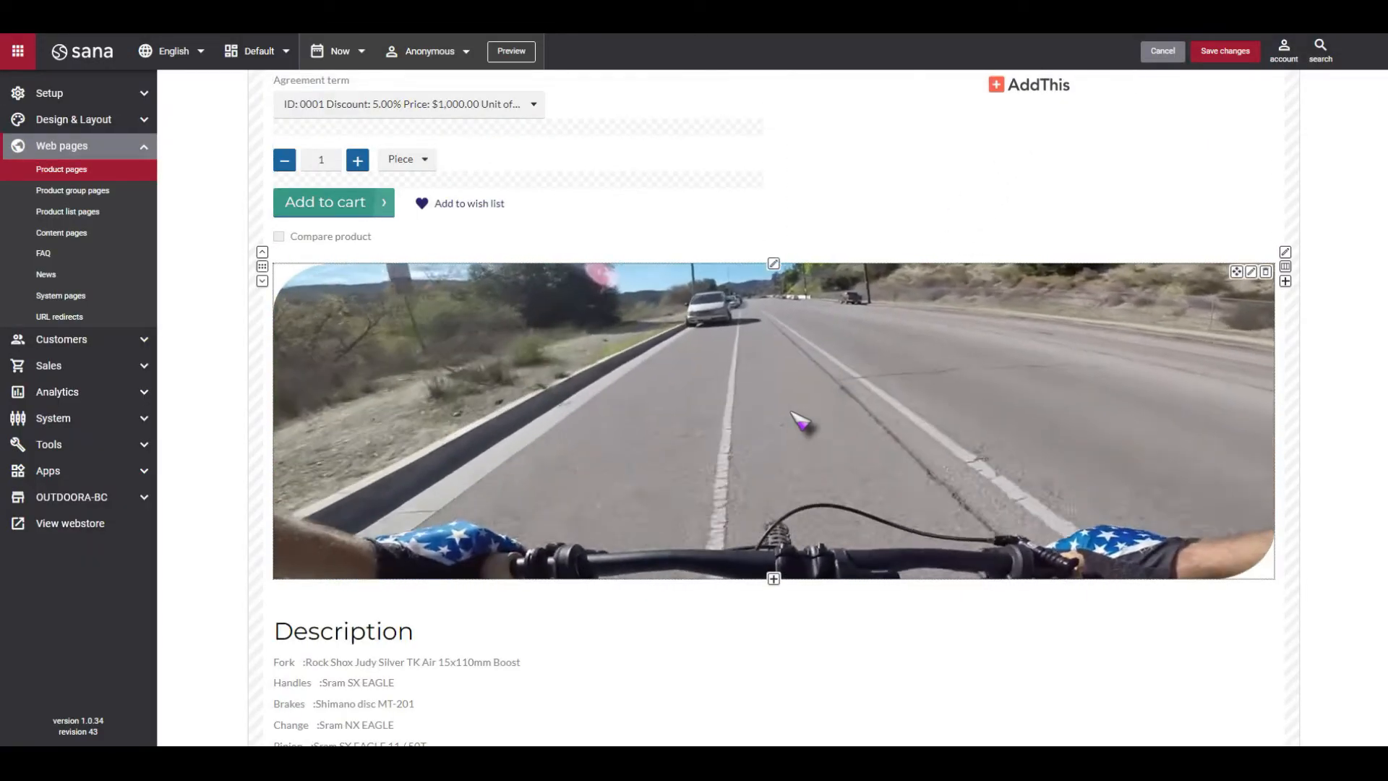
Add a 1/2 + 1/2 two-column row below the Last viewed products section.
scroll(801, 423, "down", 5)
scroll(801, 423, "down", 18)
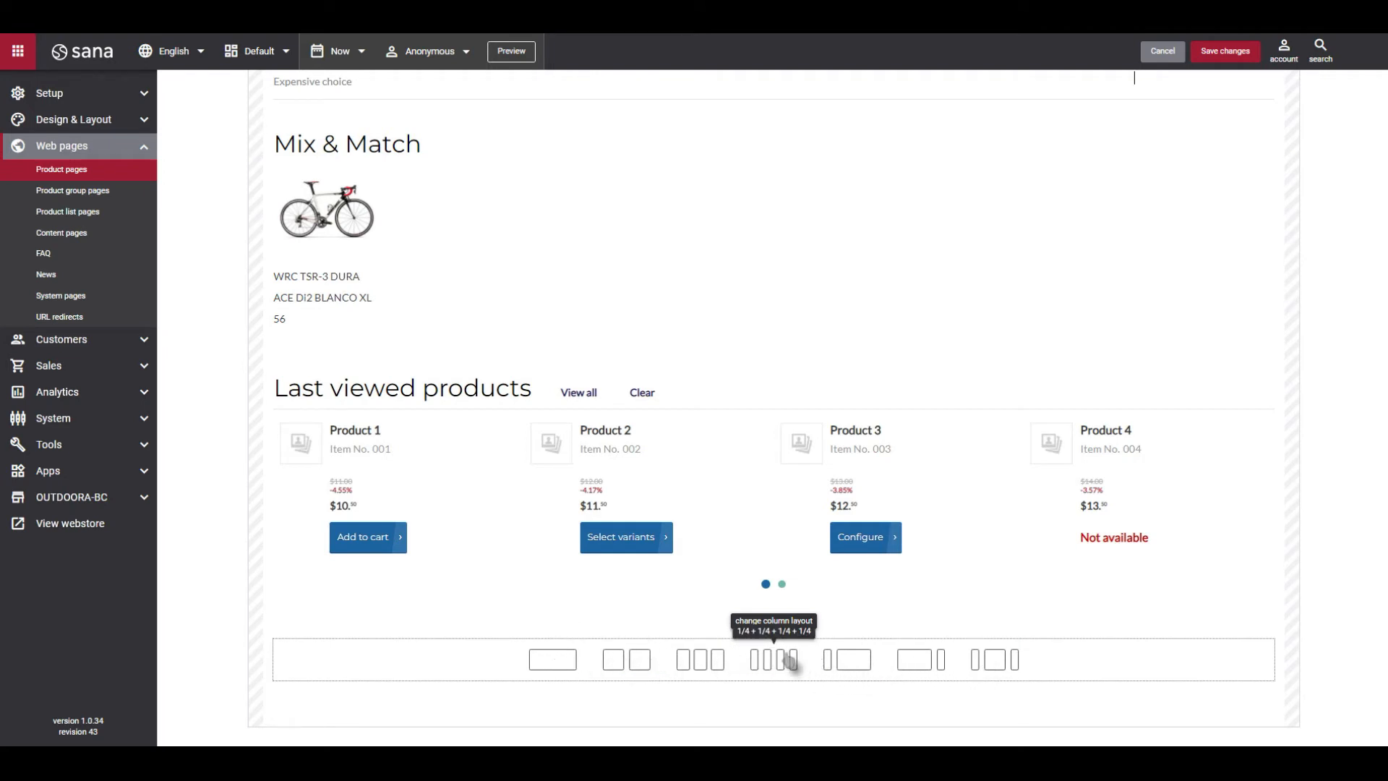
left_click(613, 664)
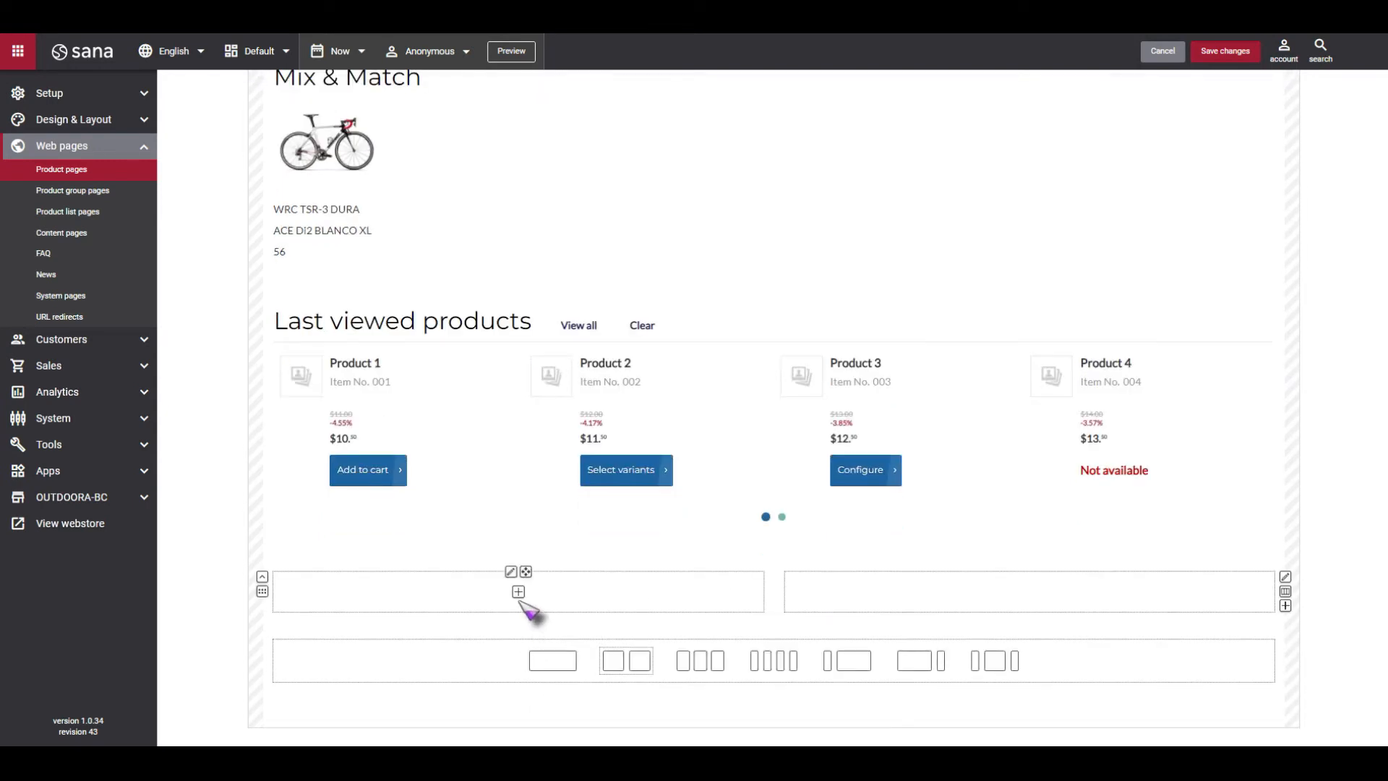
Add an Add to wish list content element with default settings to the first column of the new row.
left_click(518, 591)
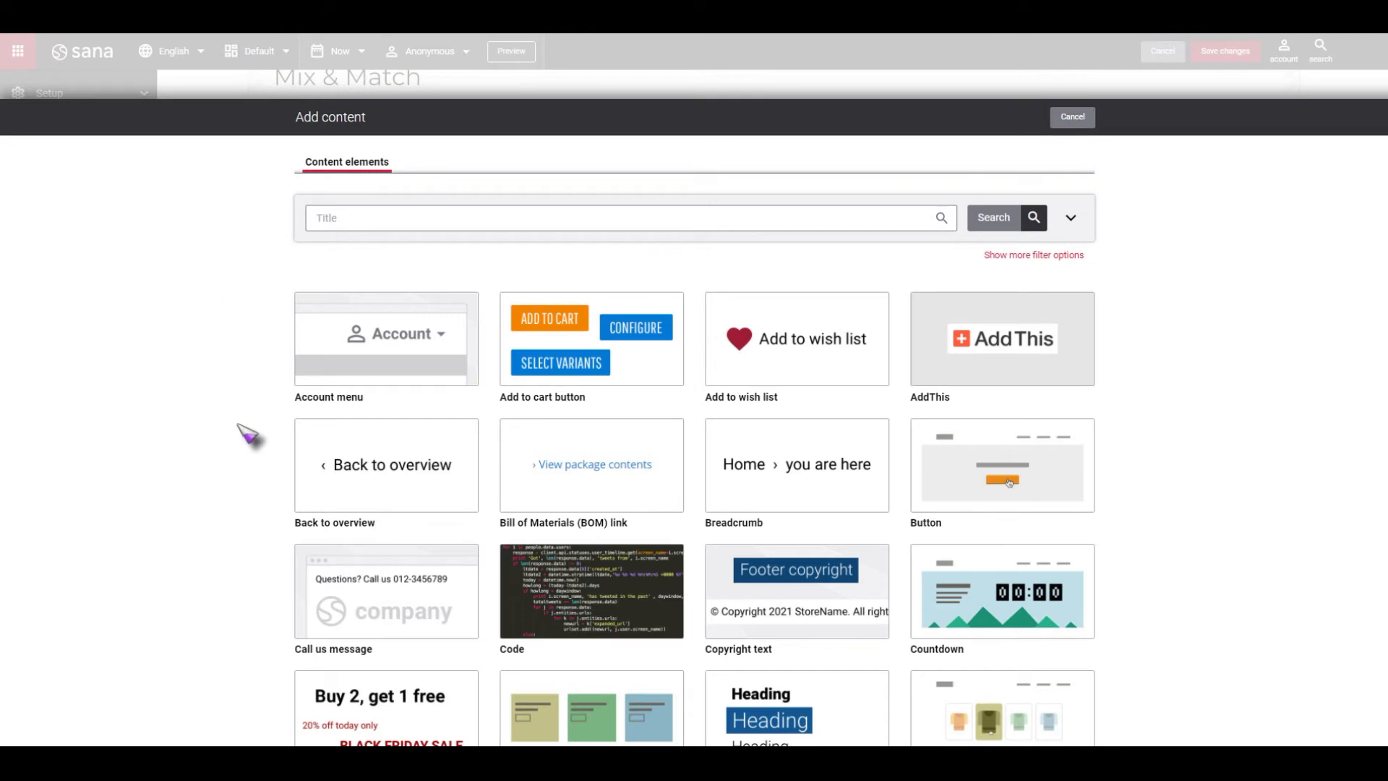
scroll(260, 473, "down", 2)
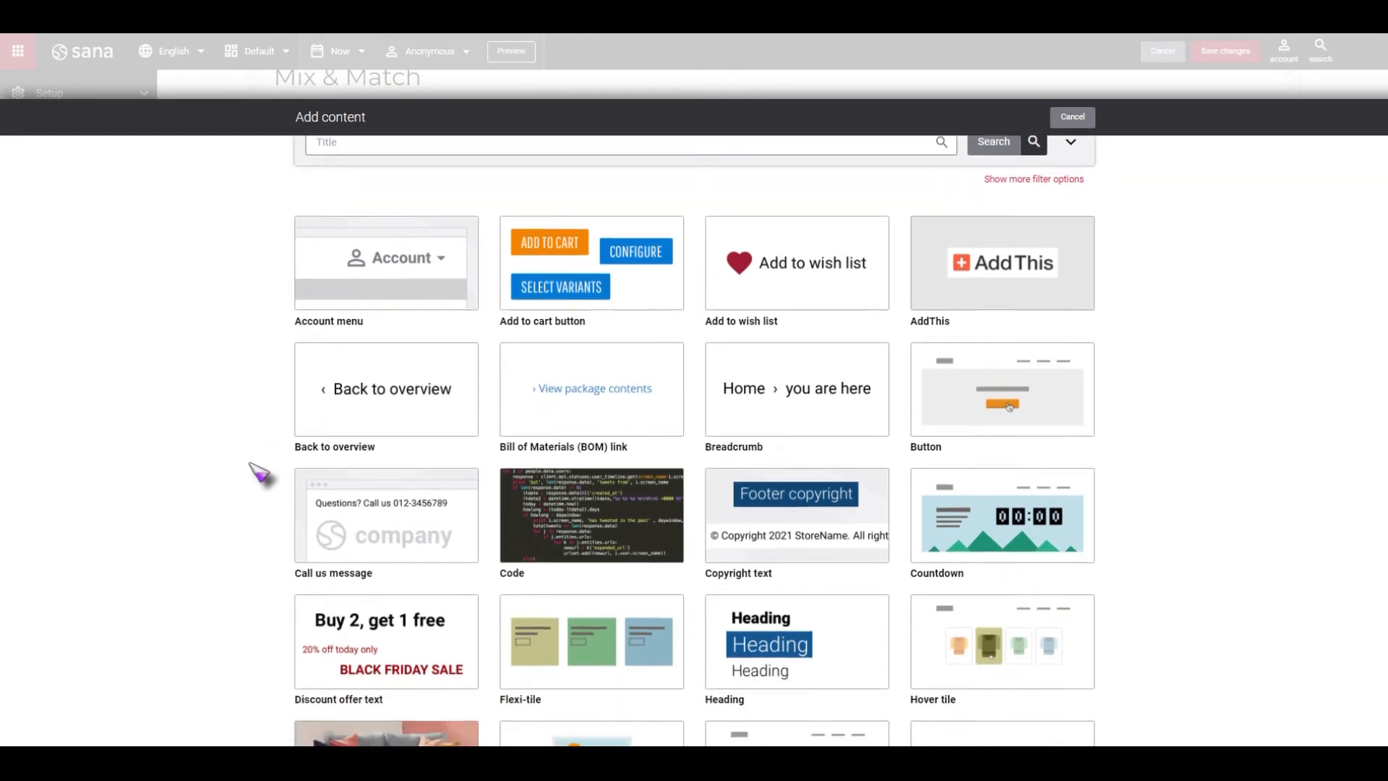
scroll(260, 474, "down", 2)
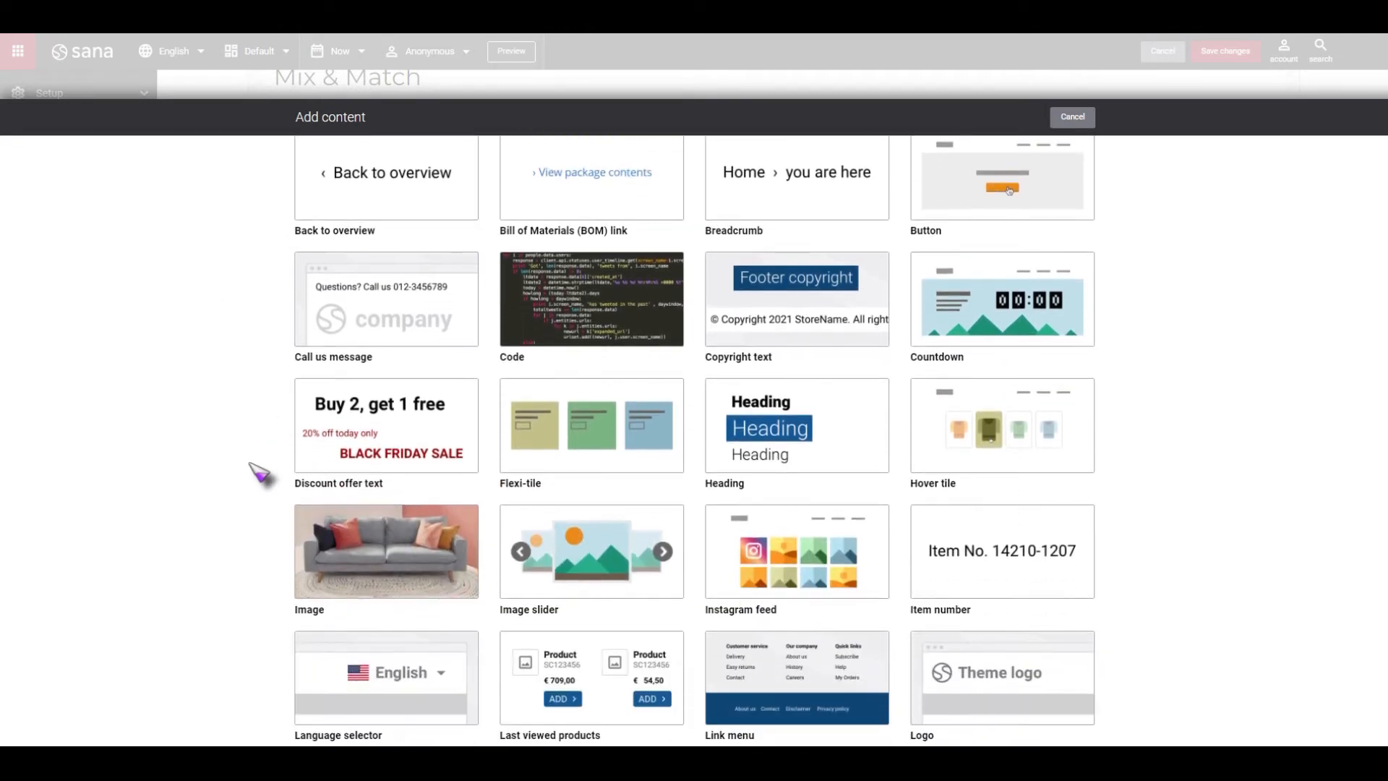
scroll(261, 474, "down", 3)
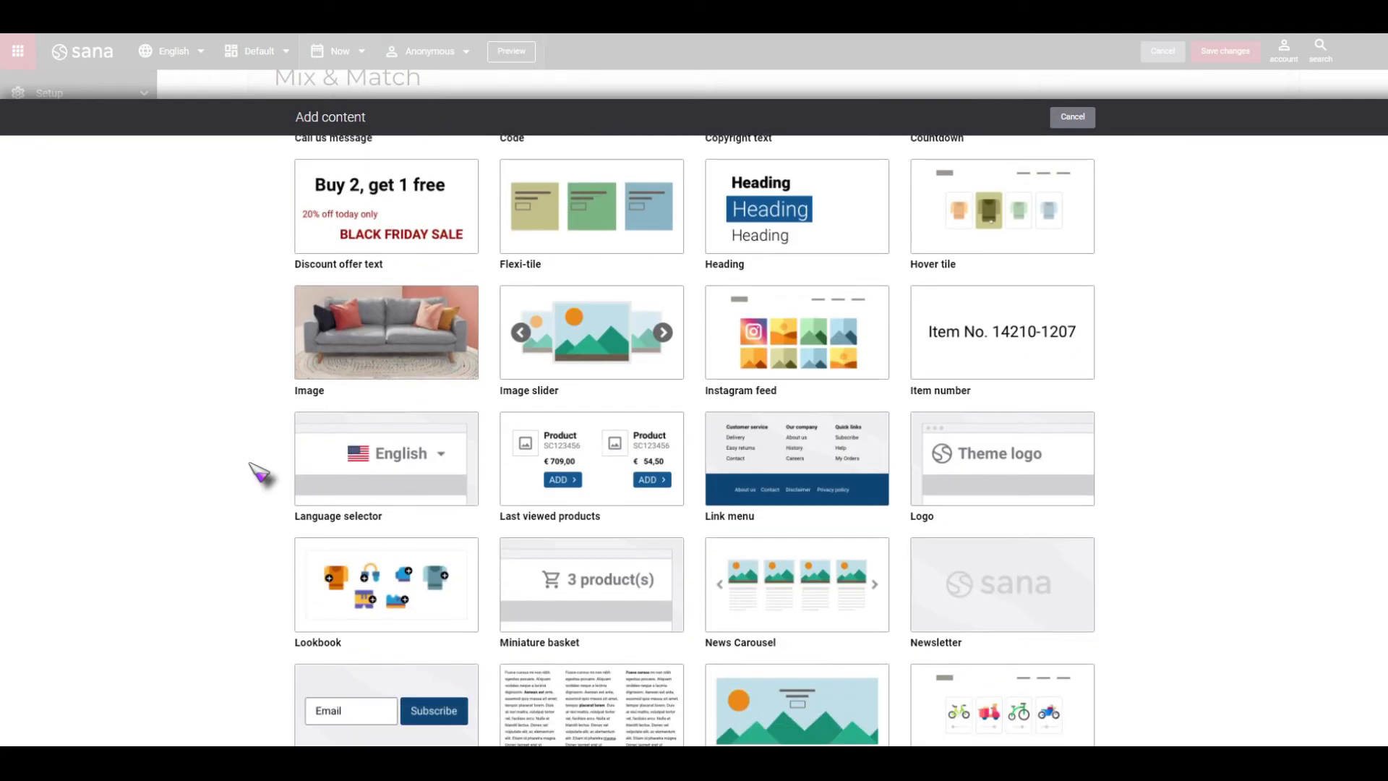
scroll(258, 473, "down", 6)
scroll(258, 474, "up", 6)
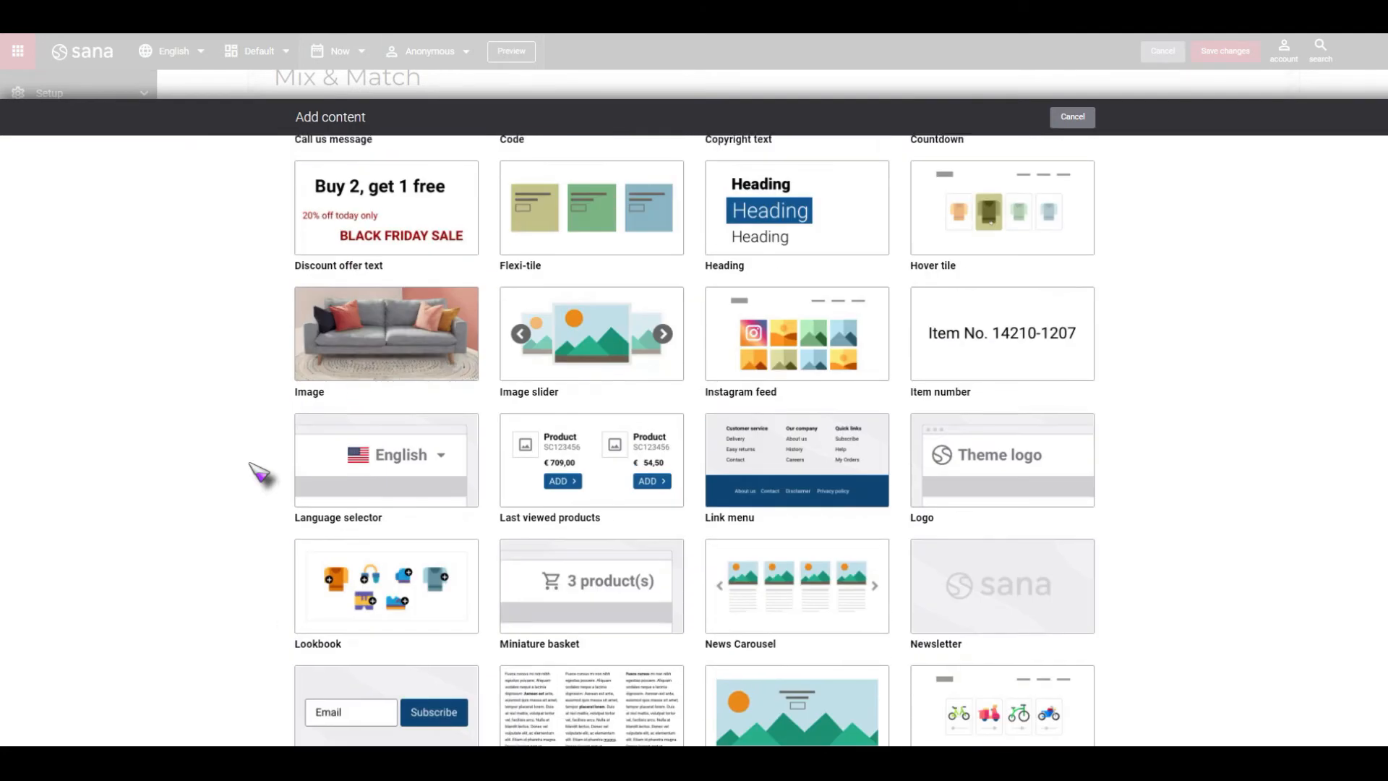
scroll(259, 473, "up", 7)
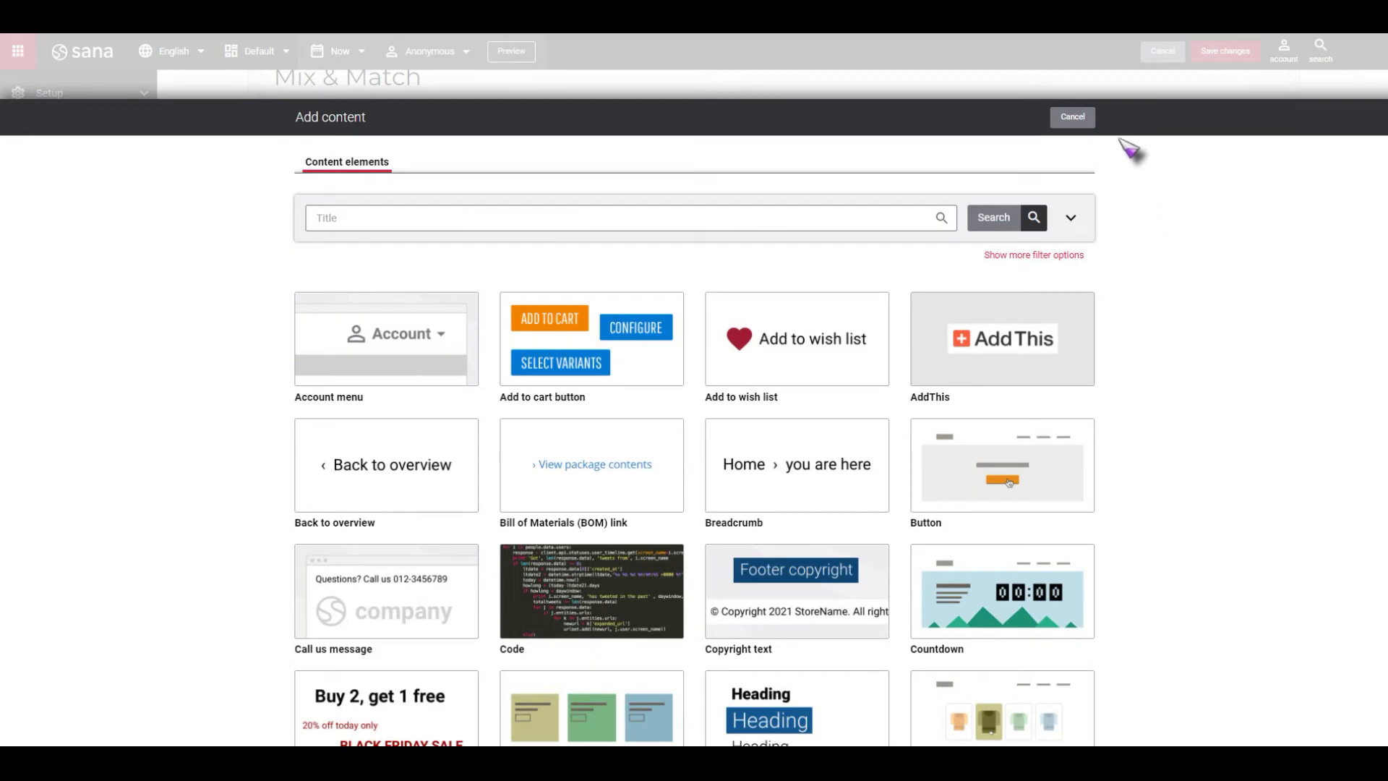
mouse_move(801, 352)
left_click(842, 369)
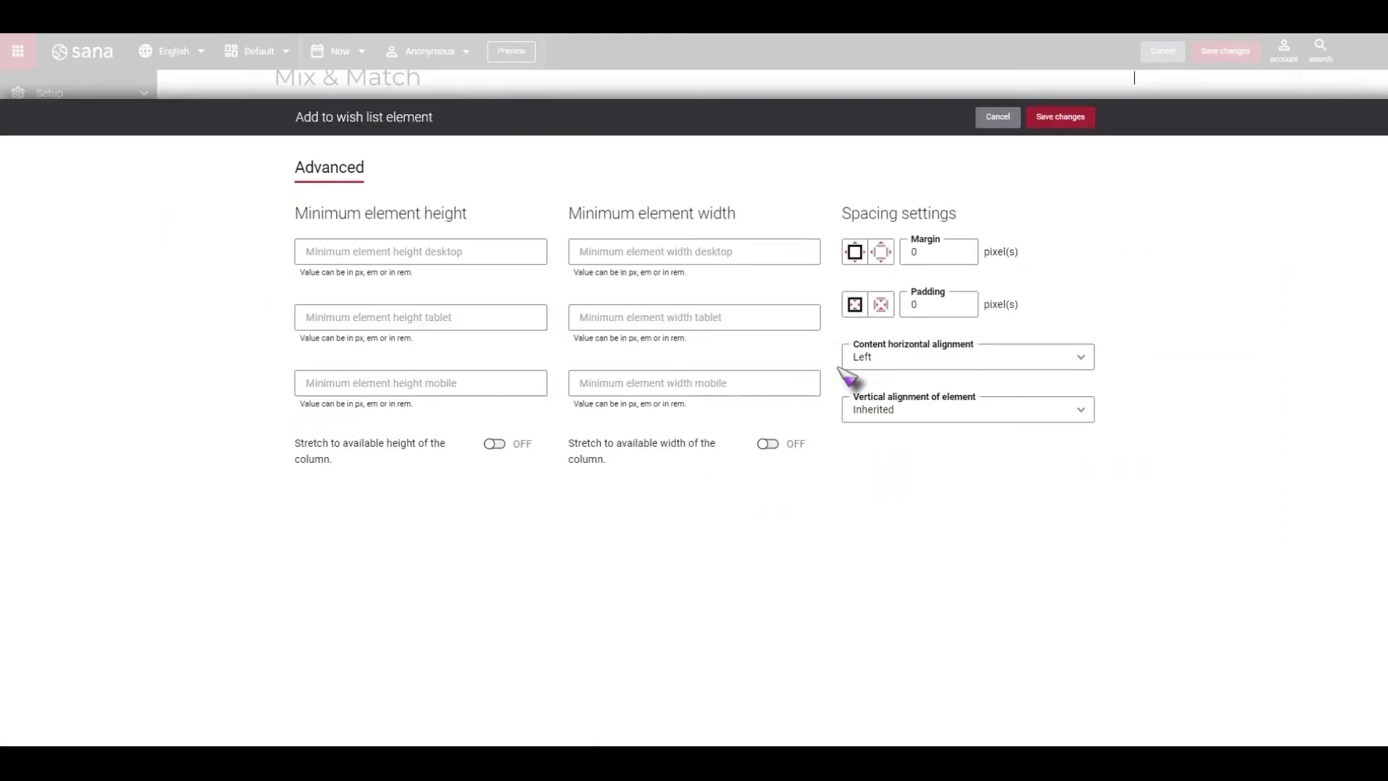
left_click(1090, 121)
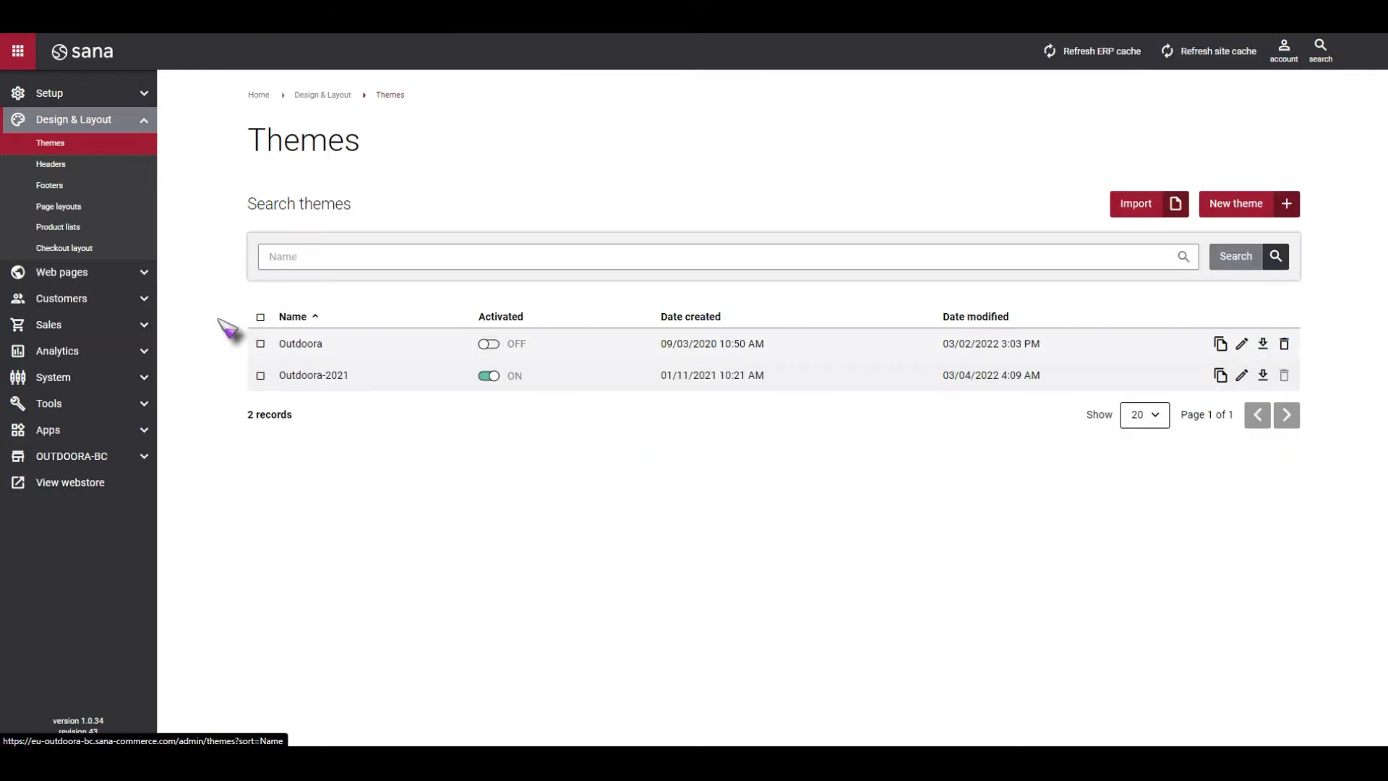
Open the homepage-2021 content page for editing and look over its banner sections.
left_click(140, 273)
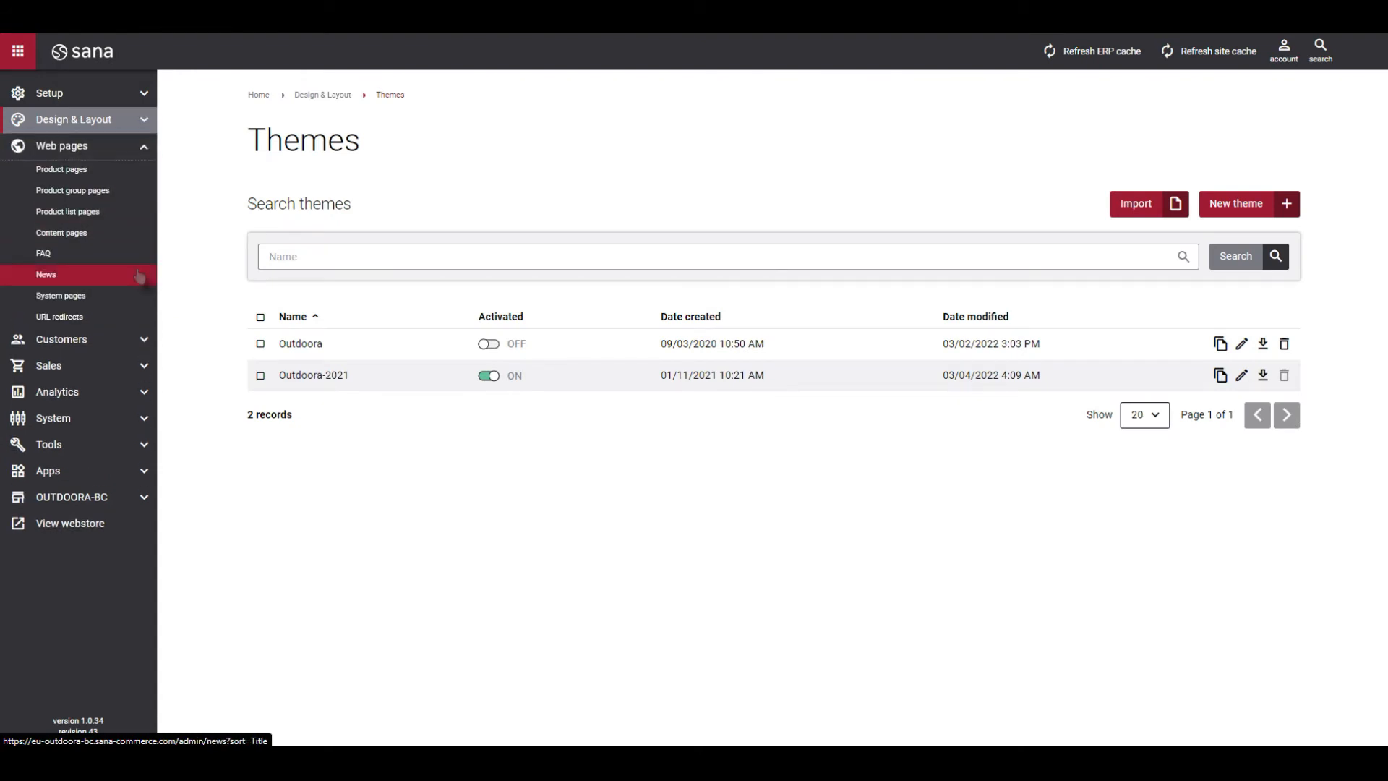
left_click(87, 233)
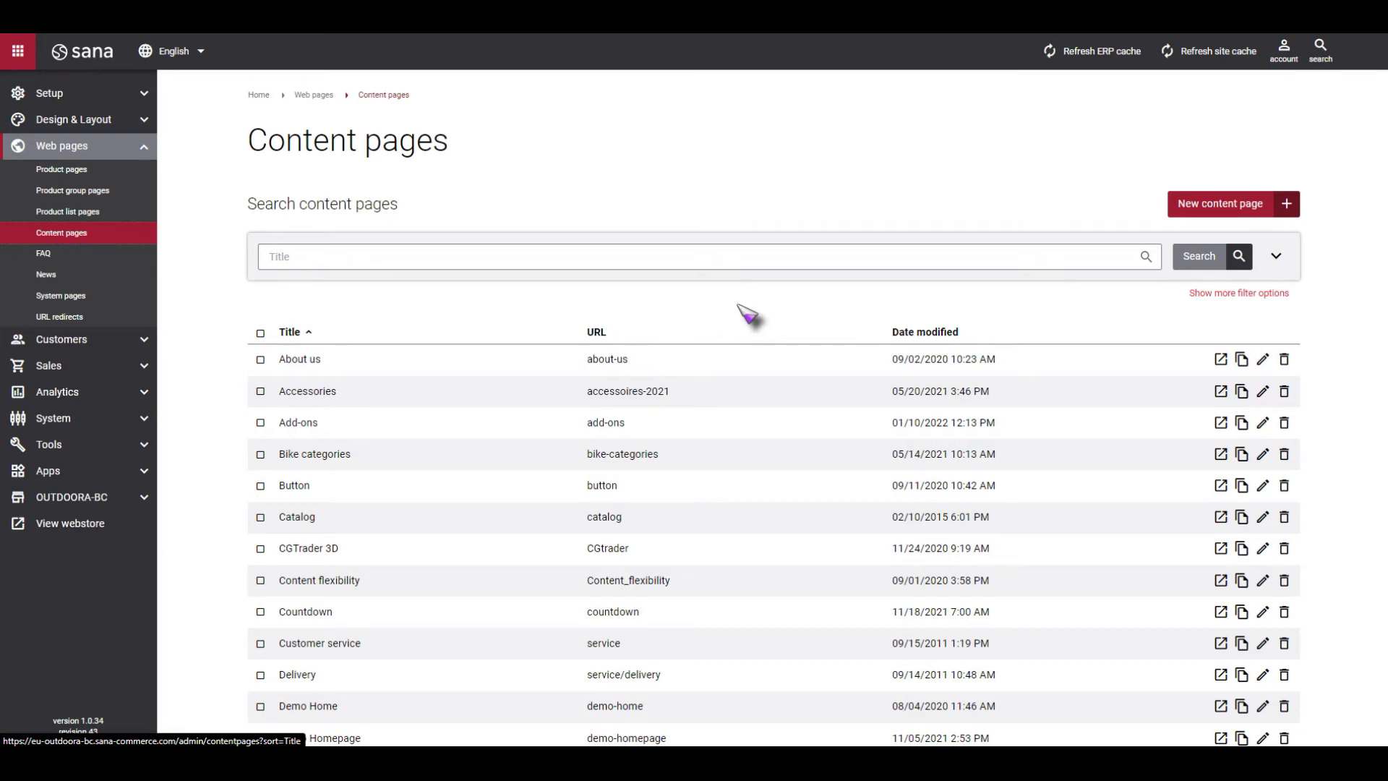
scroll(748, 315, "down", 4)
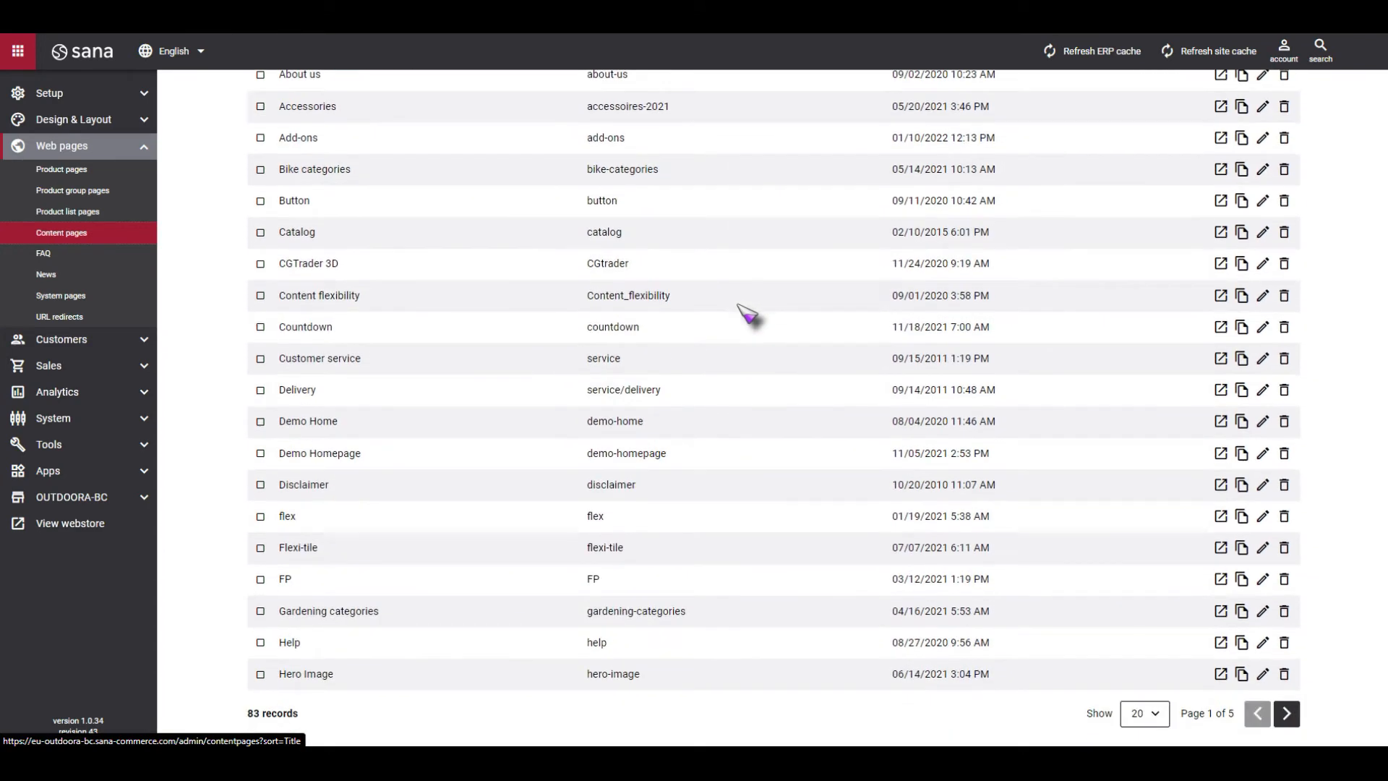
left_click(1290, 717)
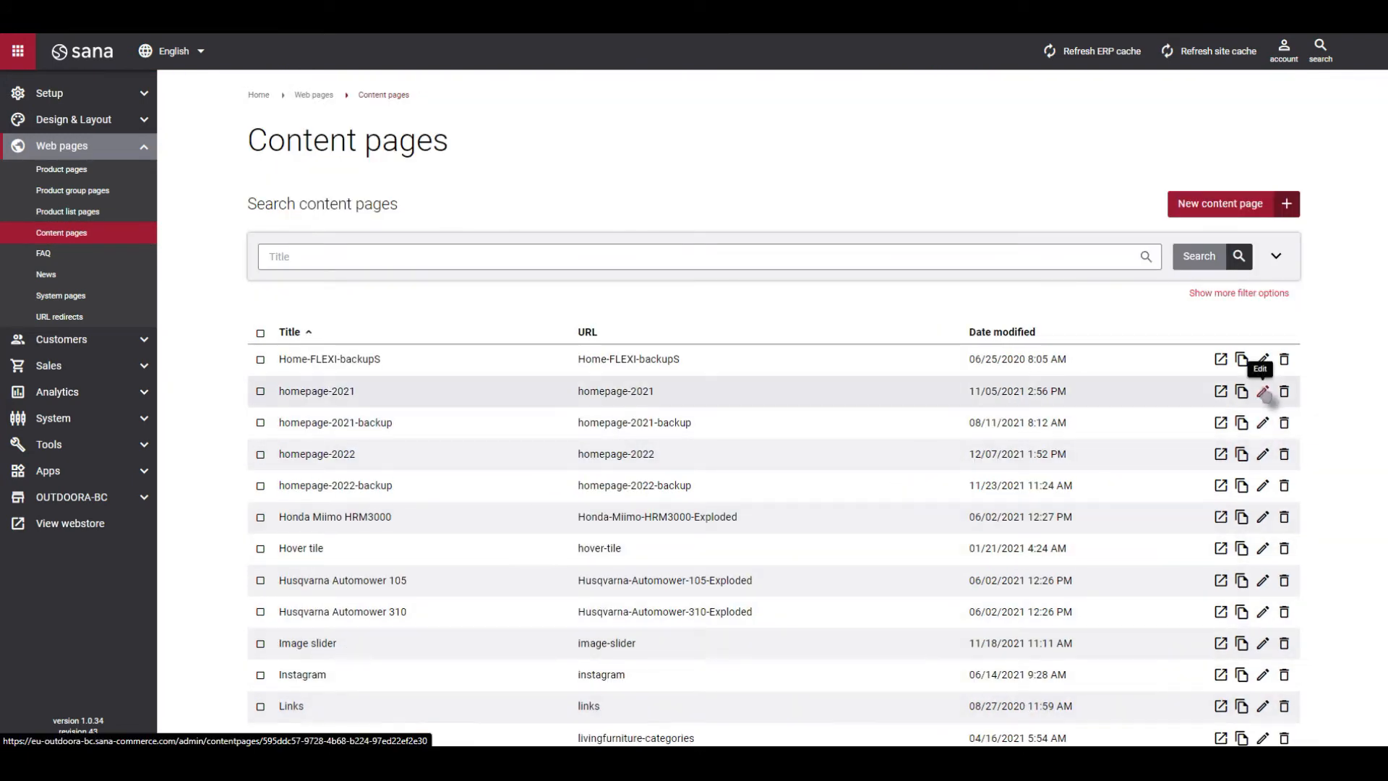
left_click(1263, 391)
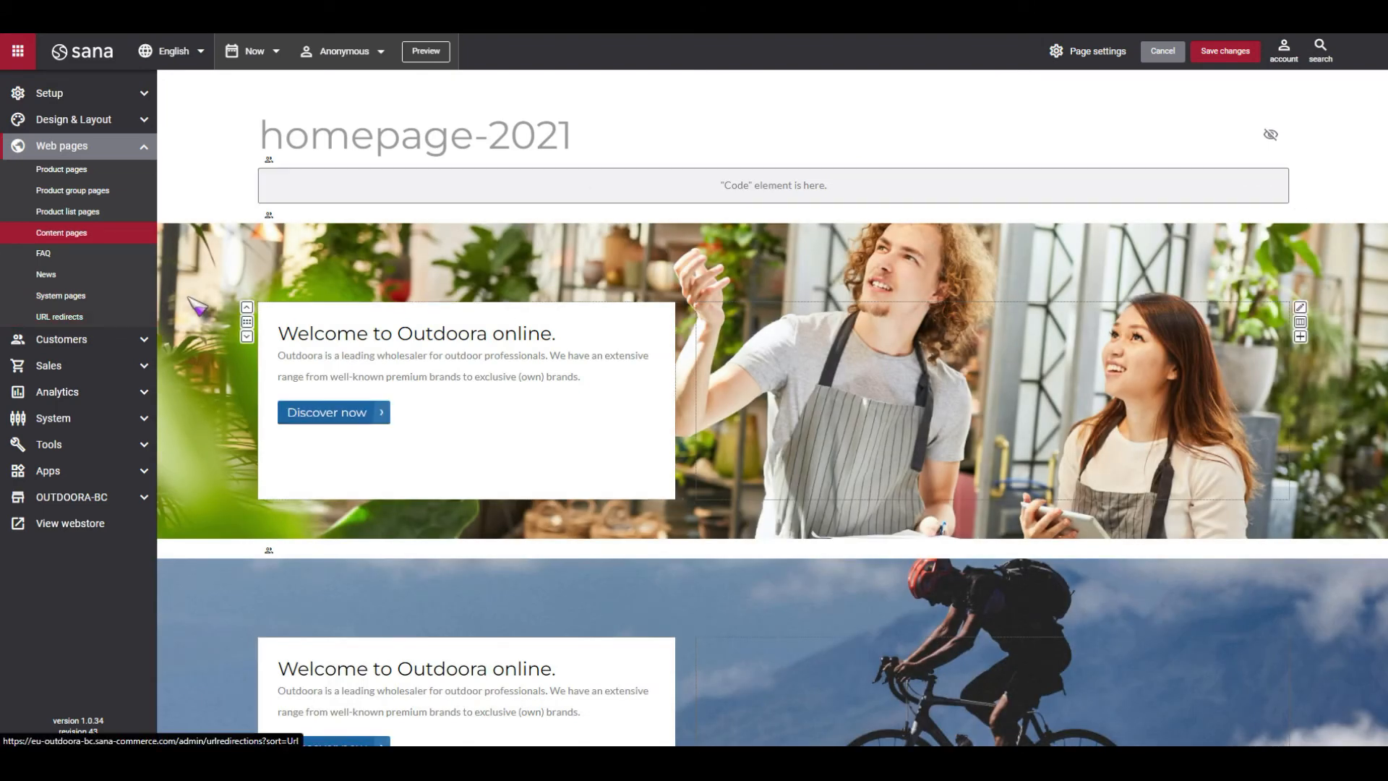
scroll(201, 302, "down", 3)
scroll(203, 297, "up", 2)
scroll(202, 298, "up", 1)
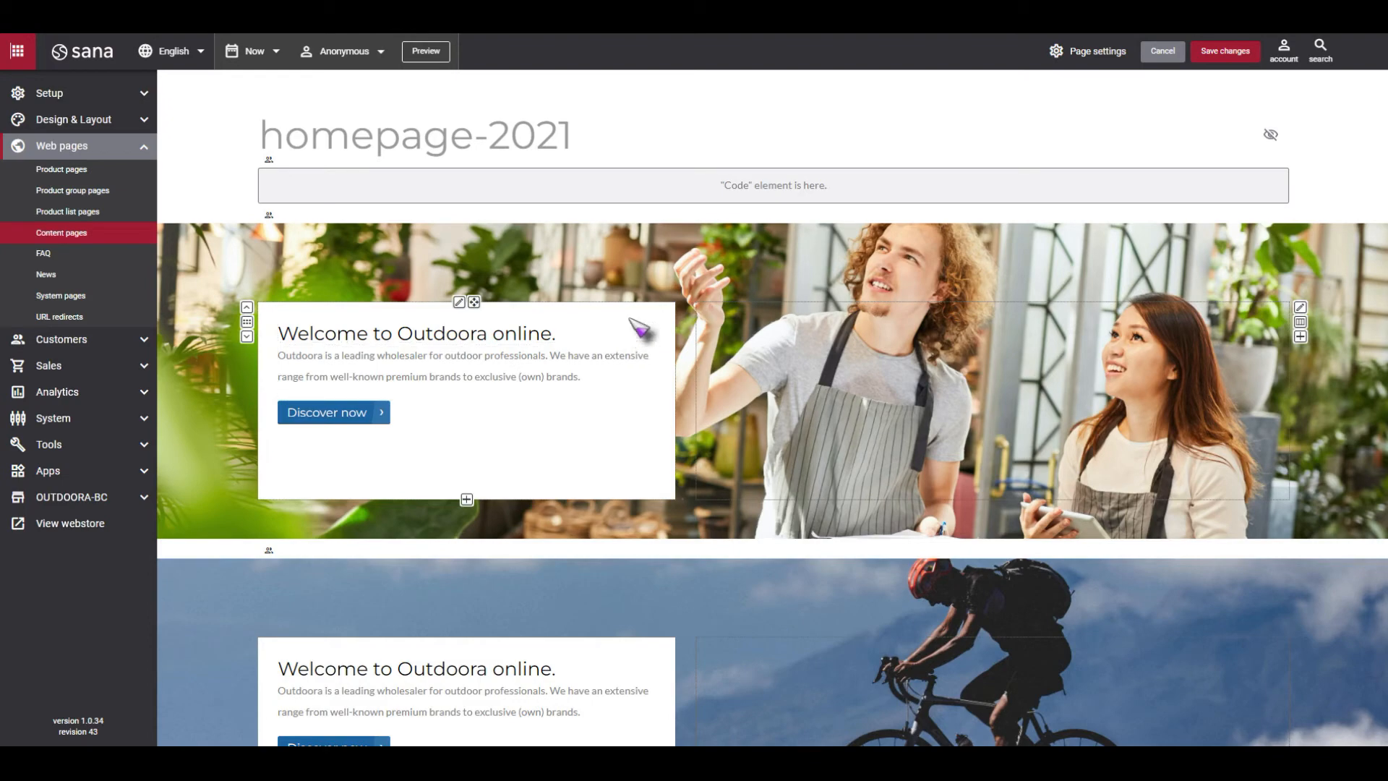
scroll(742, 429, "down", 3)
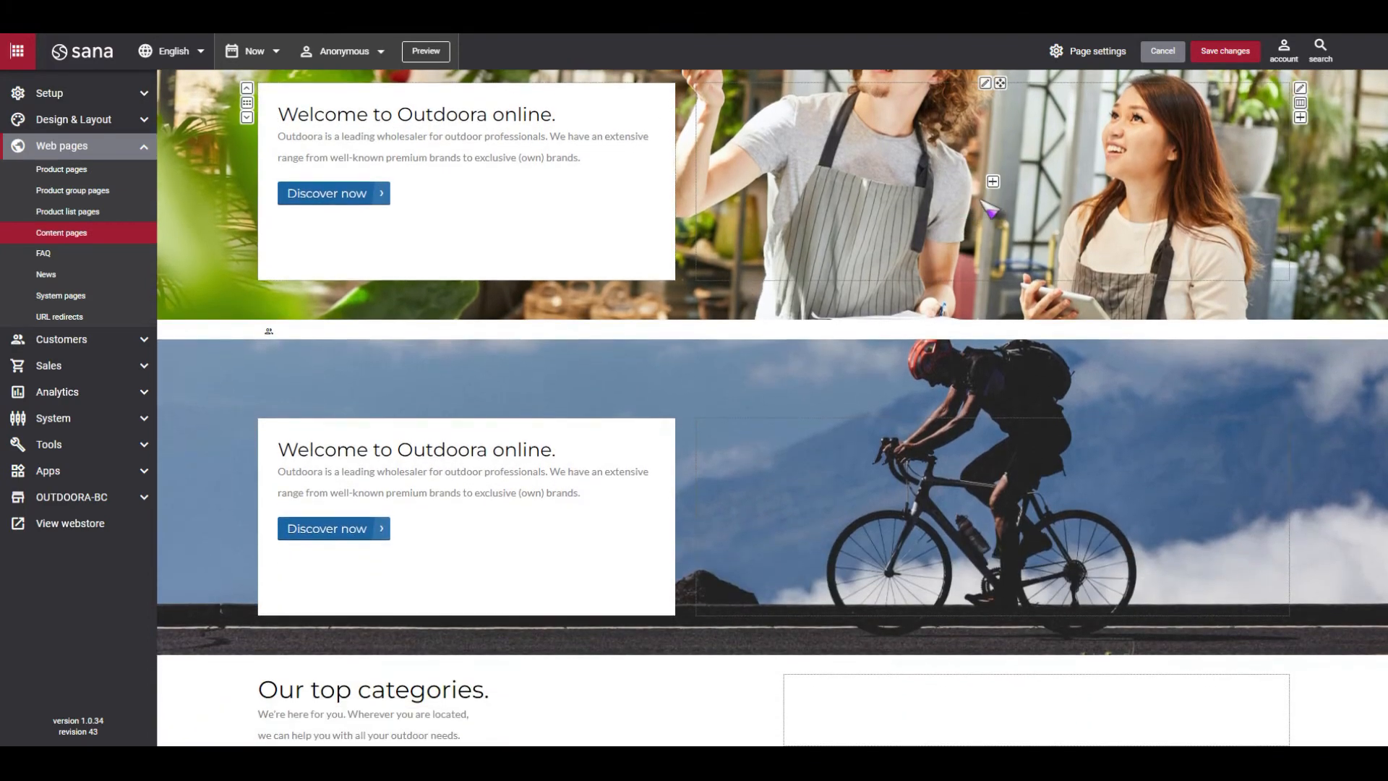
Swap the Outdoor Plants and Indoor Plants columns in the first row under Our top categories.
scroll(993, 182, "down", 8)
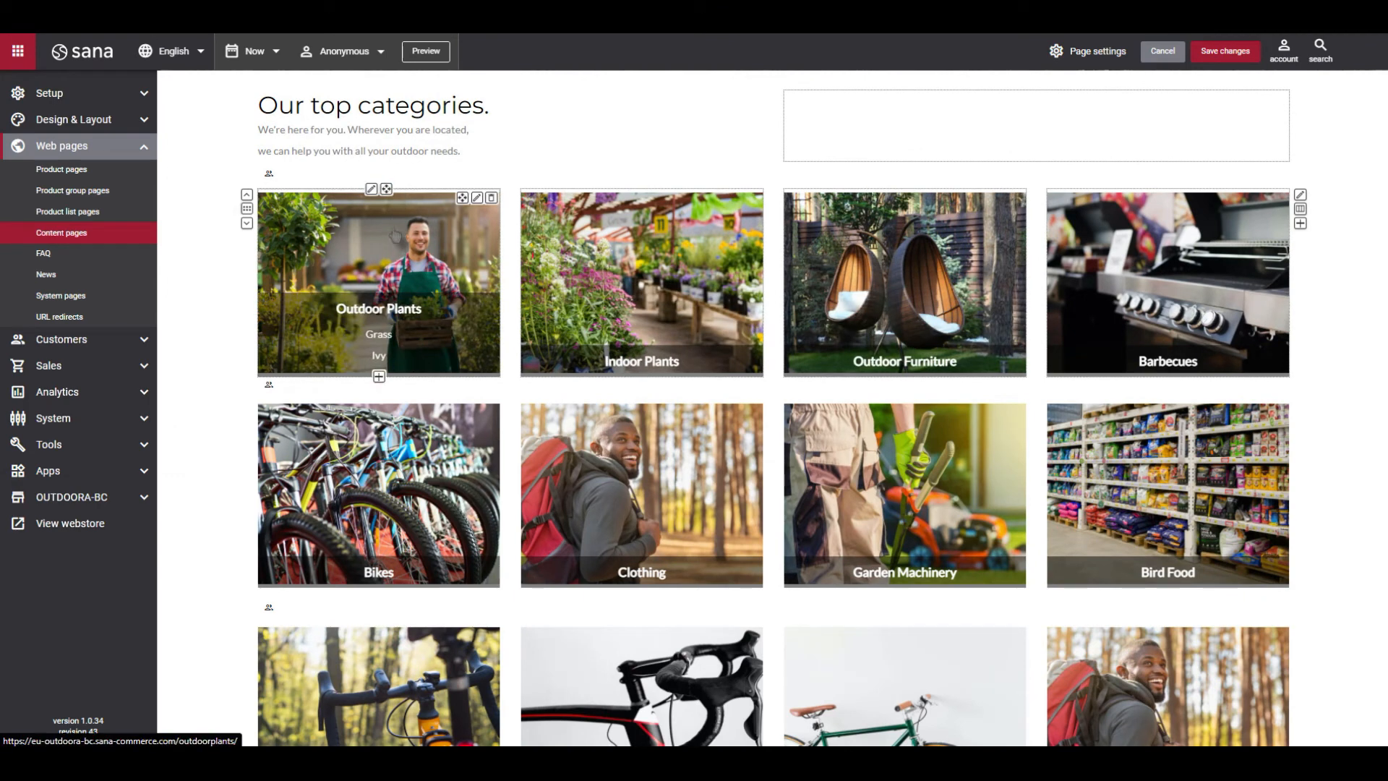
left_click_drag(386, 188, 656, 190)
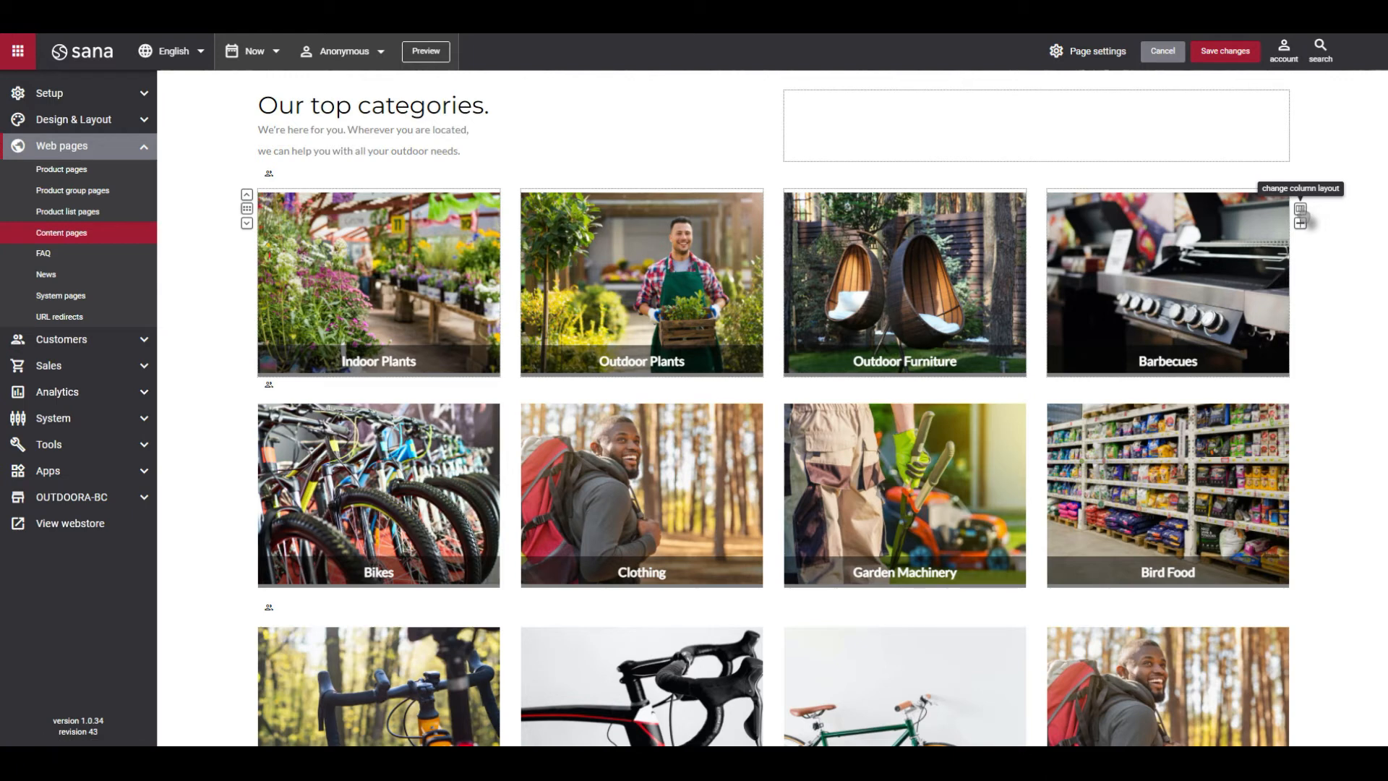
Apply the predefined three-column layout to the first top categories row, and return the row to four equal columns.
left_click(1300, 209)
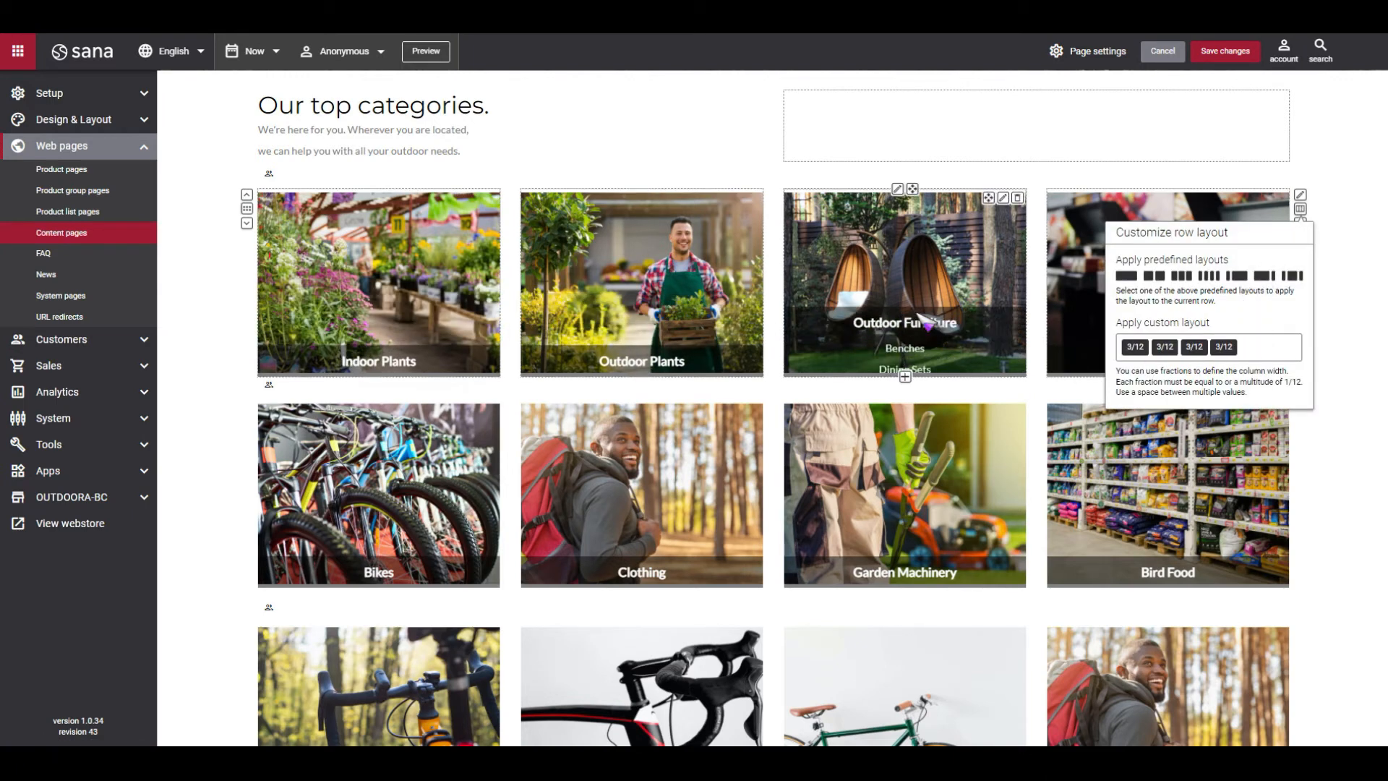
left_click(1181, 276)
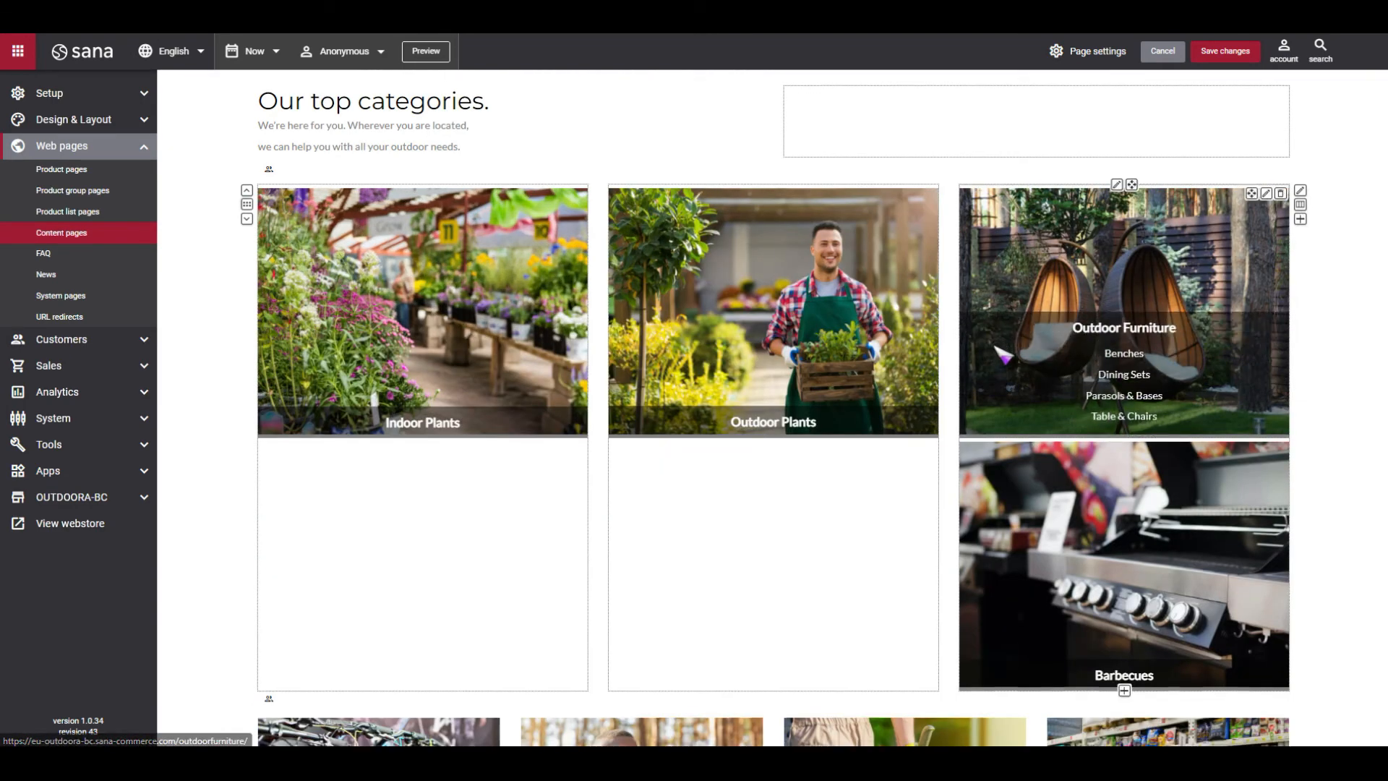
scroll(1003, 355, "down", 1)
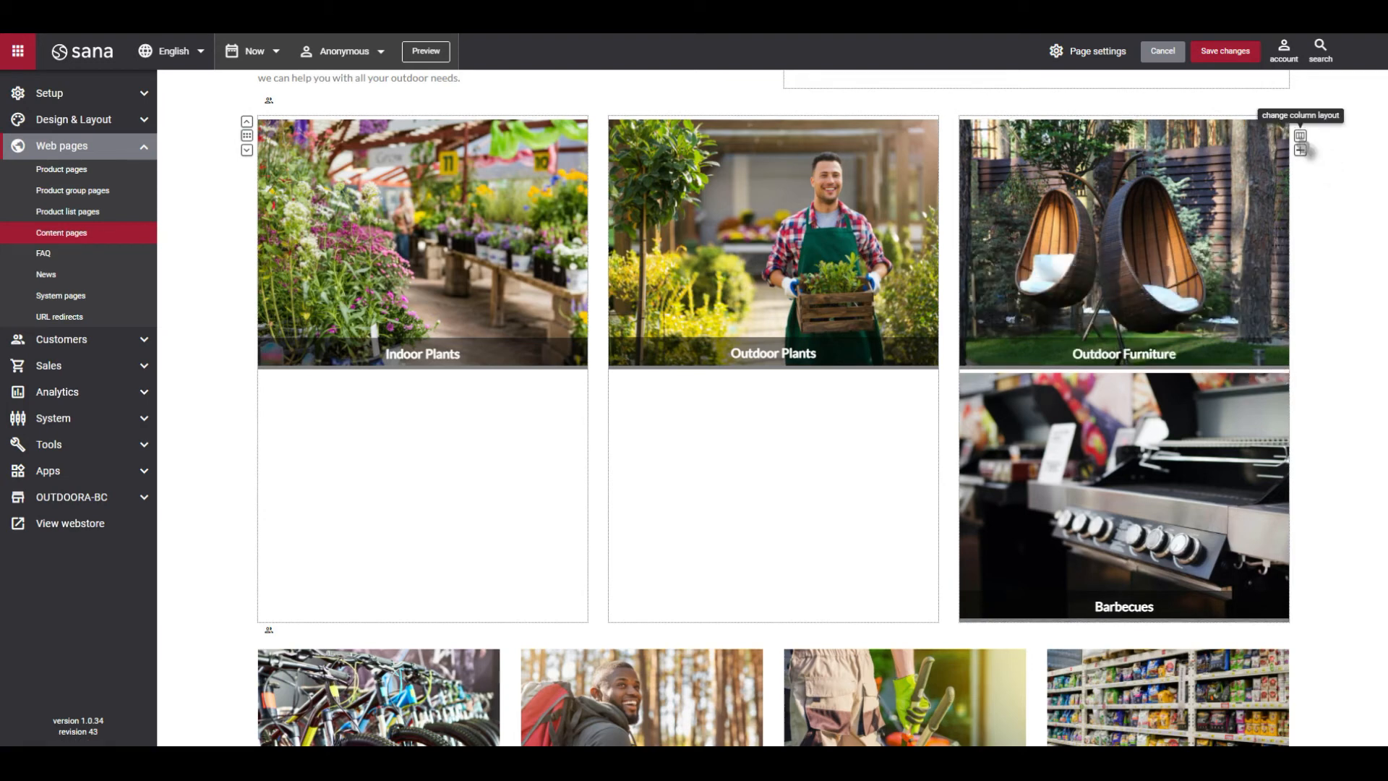
left_click(1301, 142)
left_click(1209, 203)
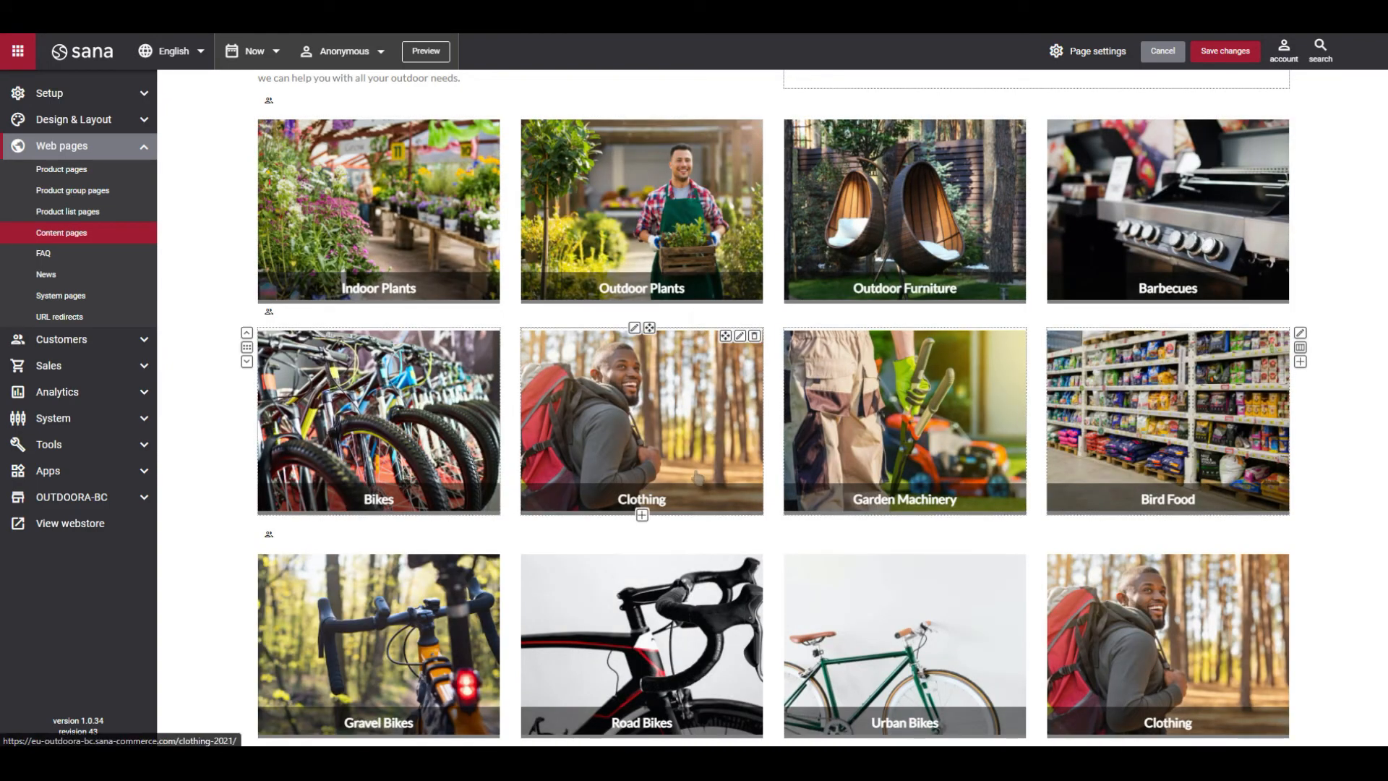
Move the three-column news article row above the Stay up-to-date newsletter section up one position.
scroll(641, 511, "down", 3)
scroll(698, 481, "down", 6)
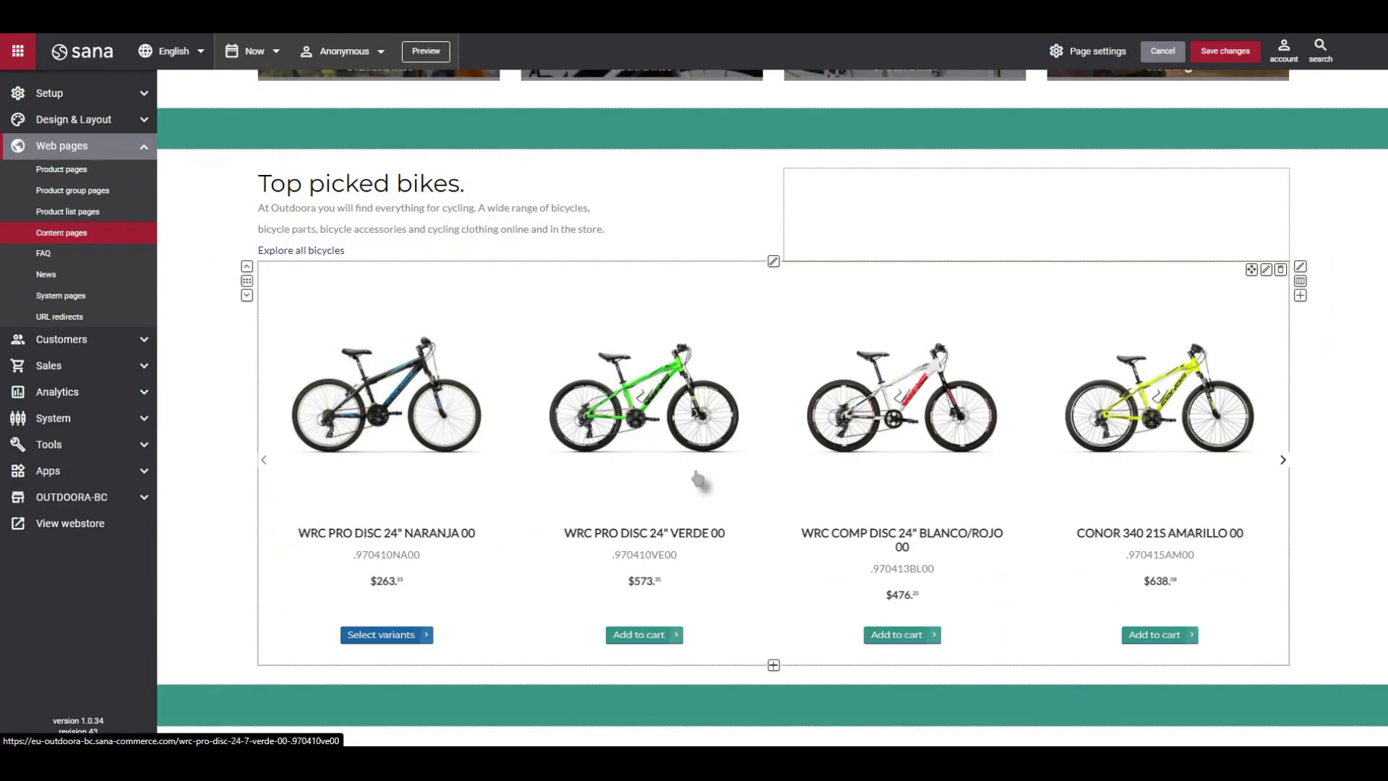
scroll(698, 479, "down", 12)
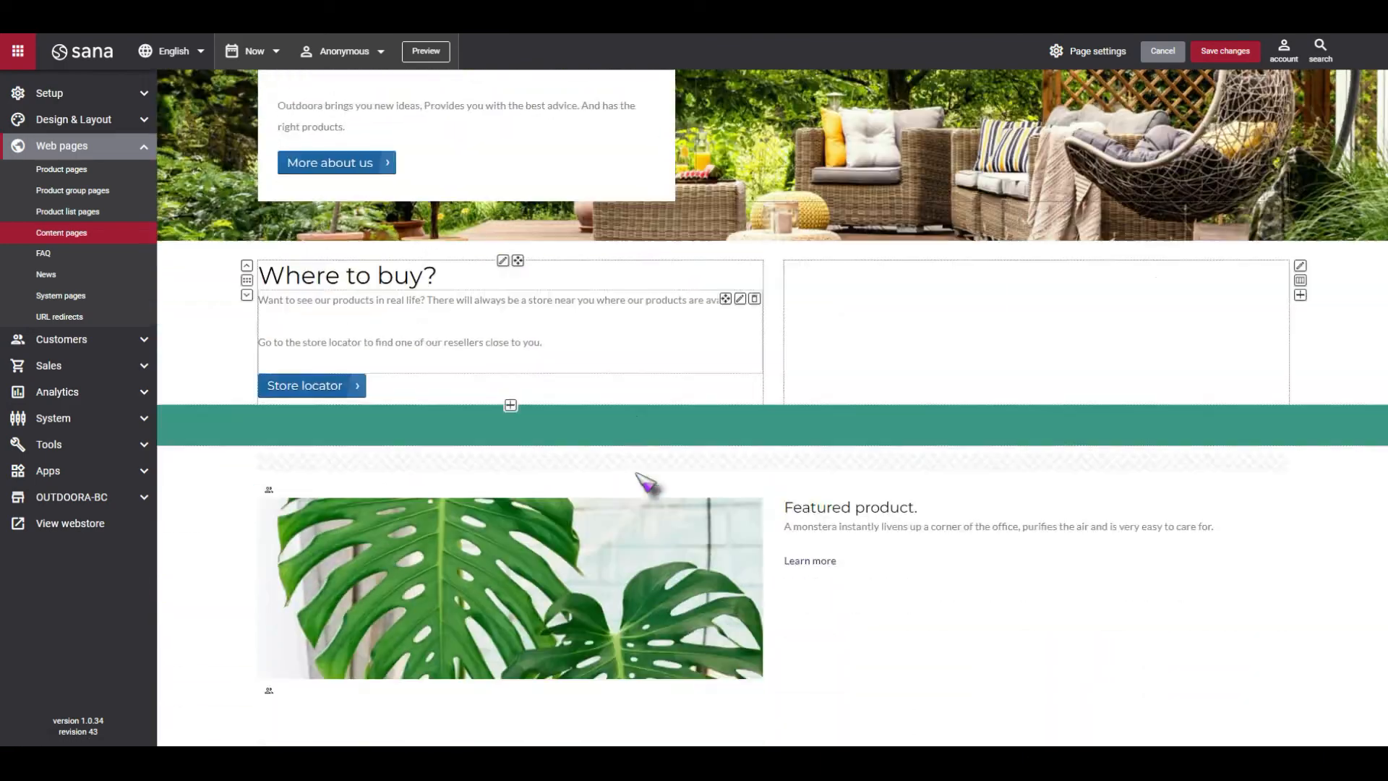
scroll(651, 480, "down", 20)
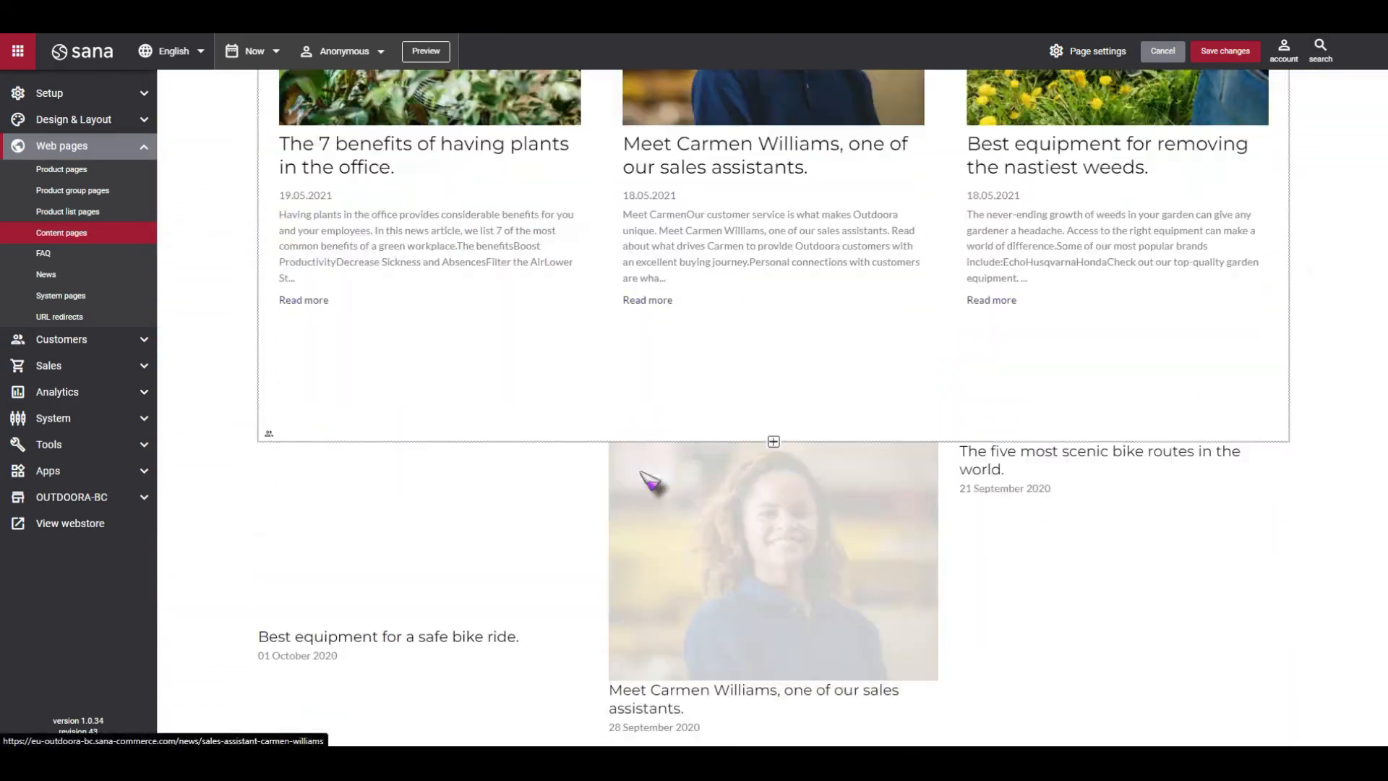
scroll(651, 481, "down", 1)
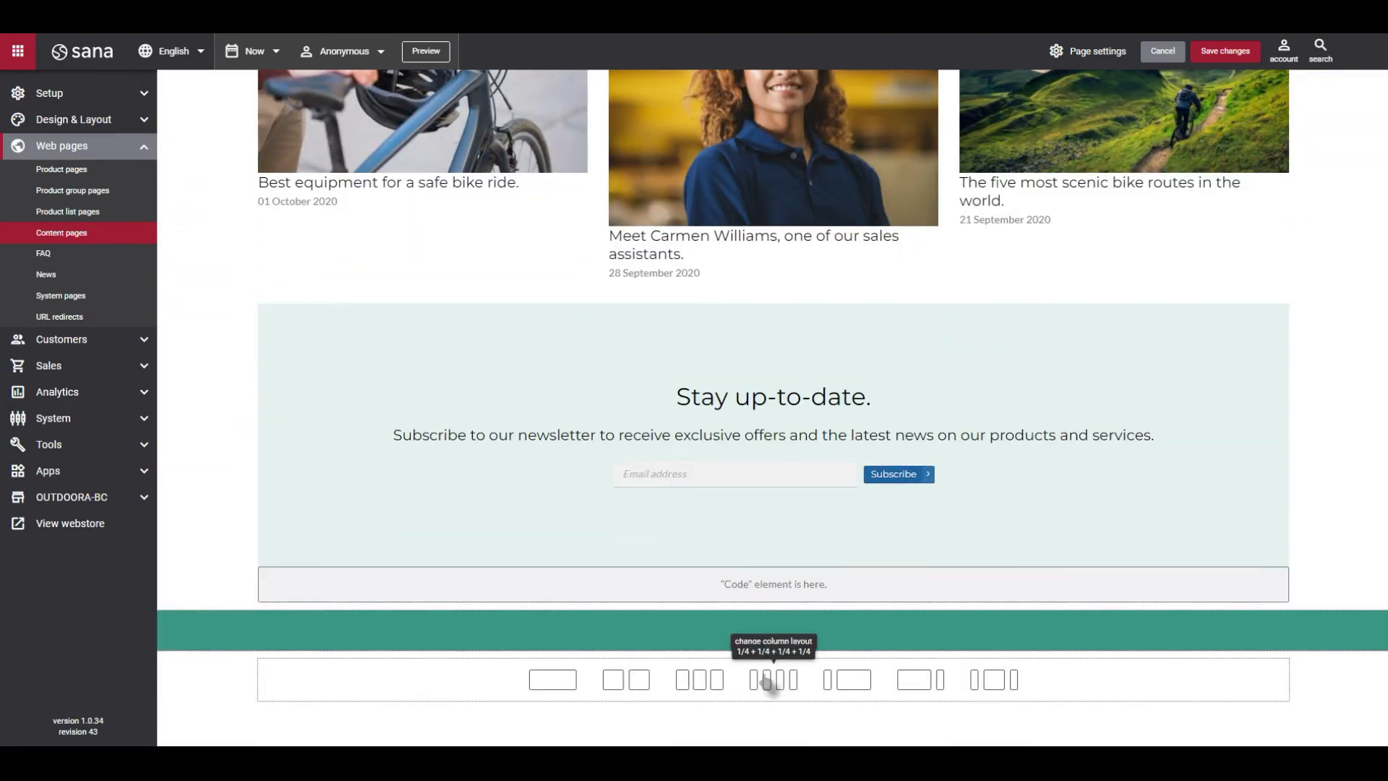
scroll(427, 487, "up", 4)
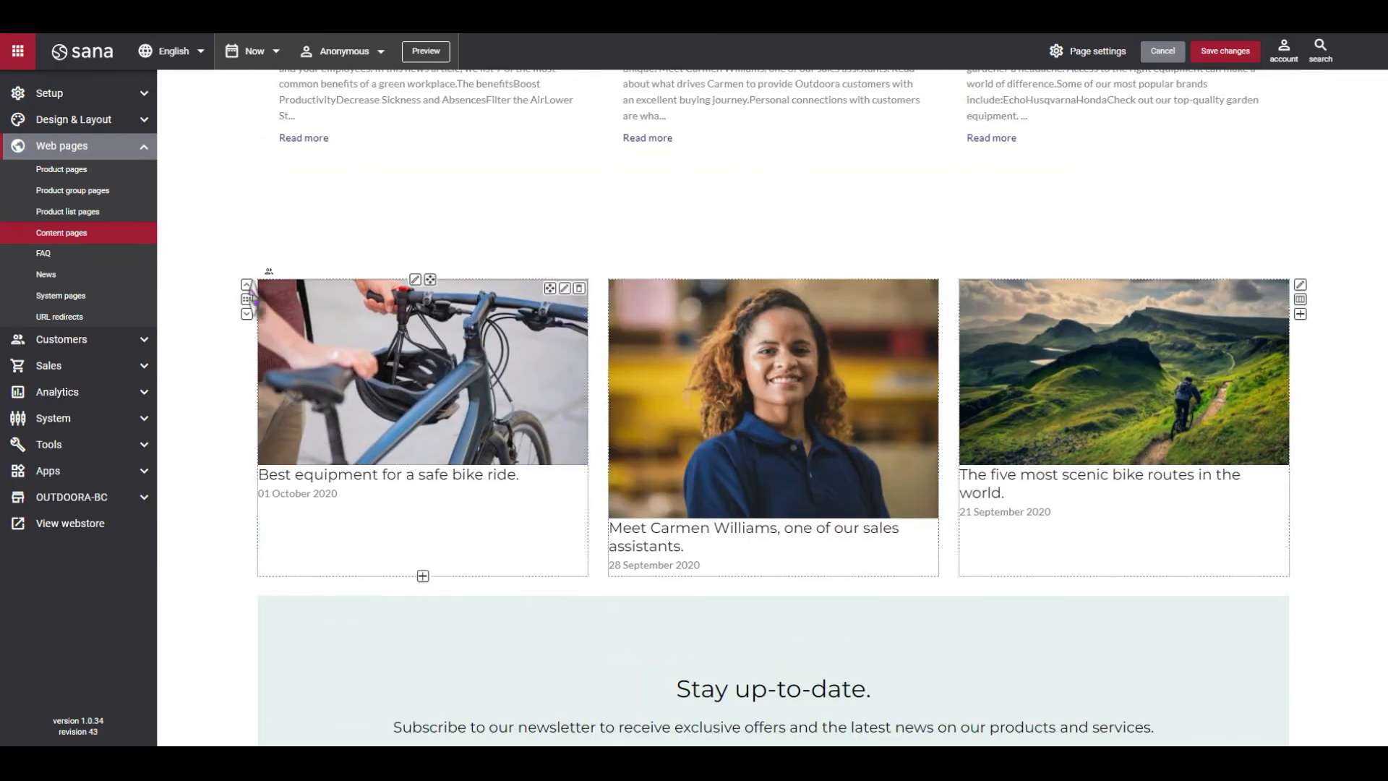
left_click(247, 285)
scroll(279, 358, "up", 10)
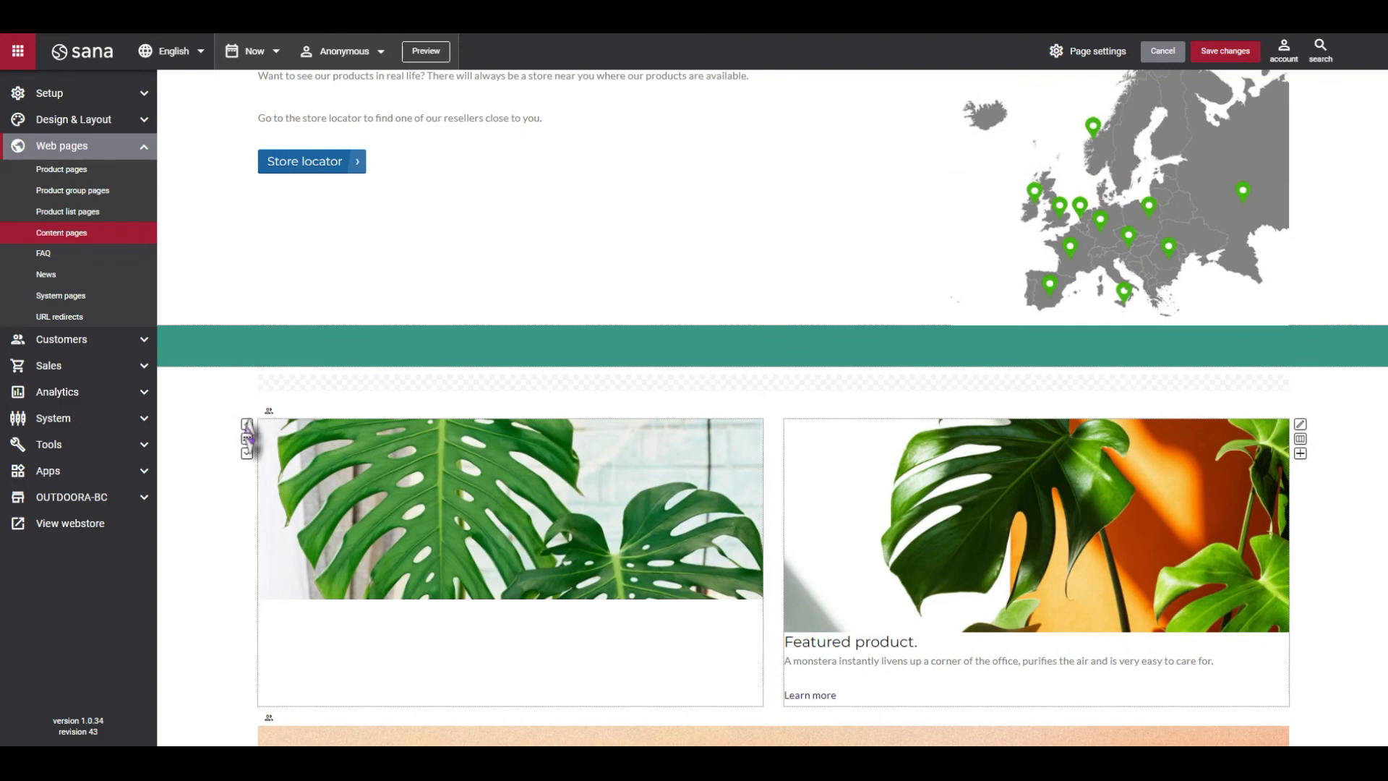
scroll(819, 341, "up", 8)
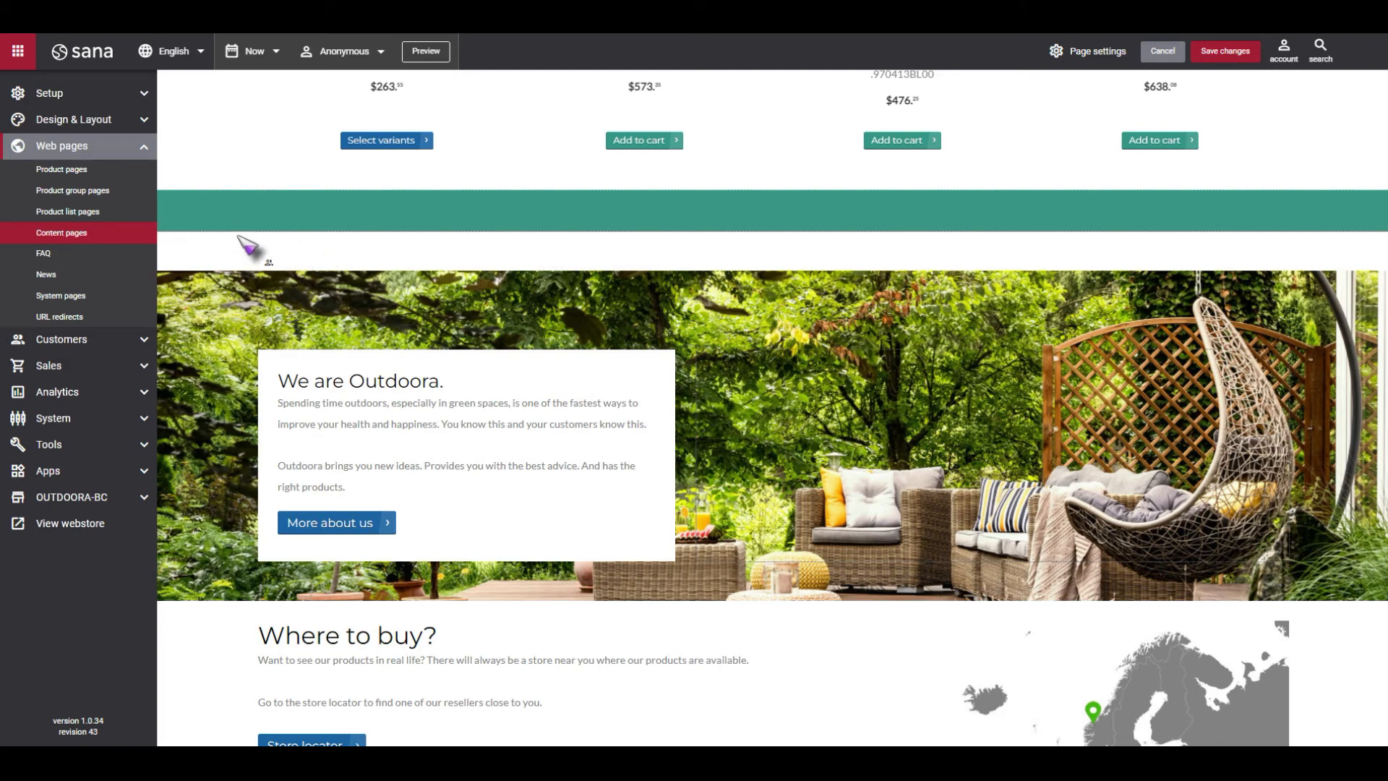
Leave the homepage without saving its changes, and open the WRC E10 27,5 PLUS CARB E8000 AMARI product page for editing.
left_click(77, 176)
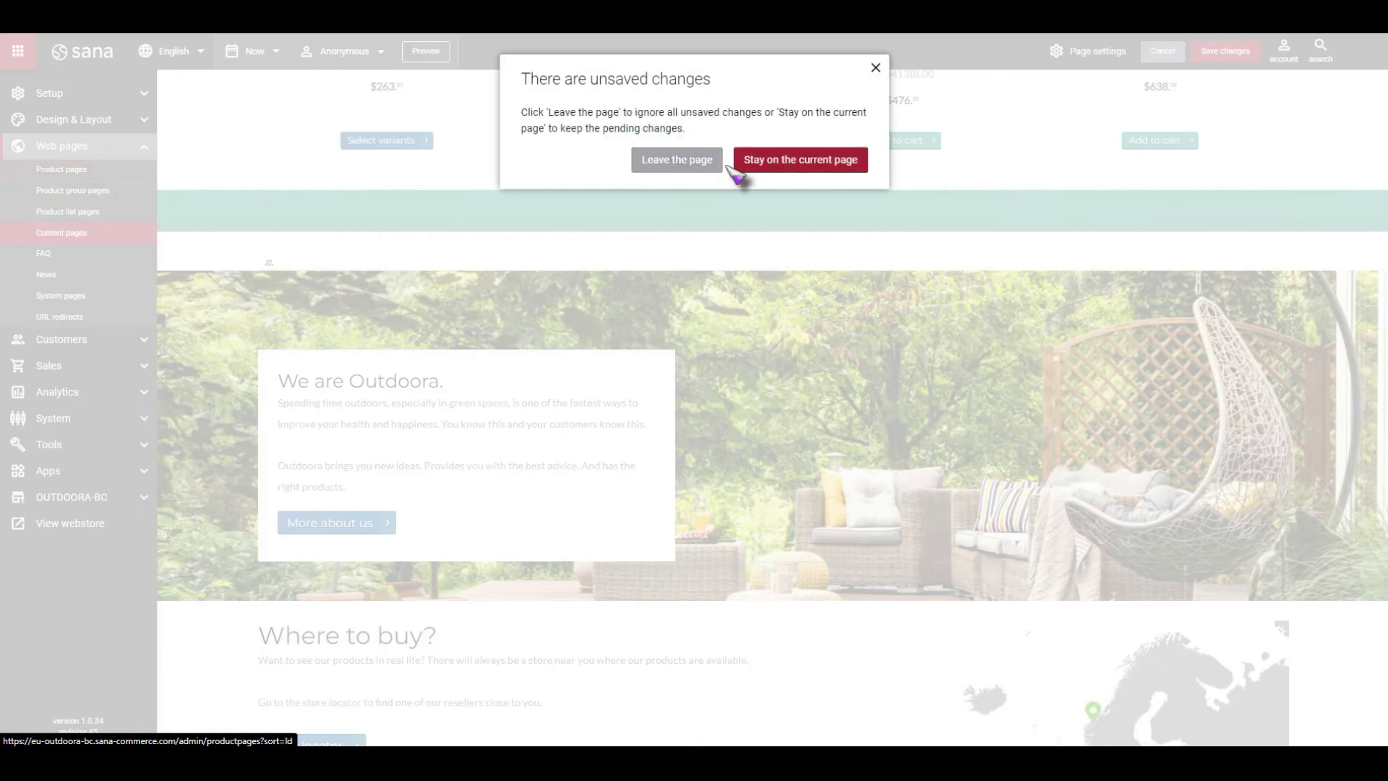
left_click(674, 161)
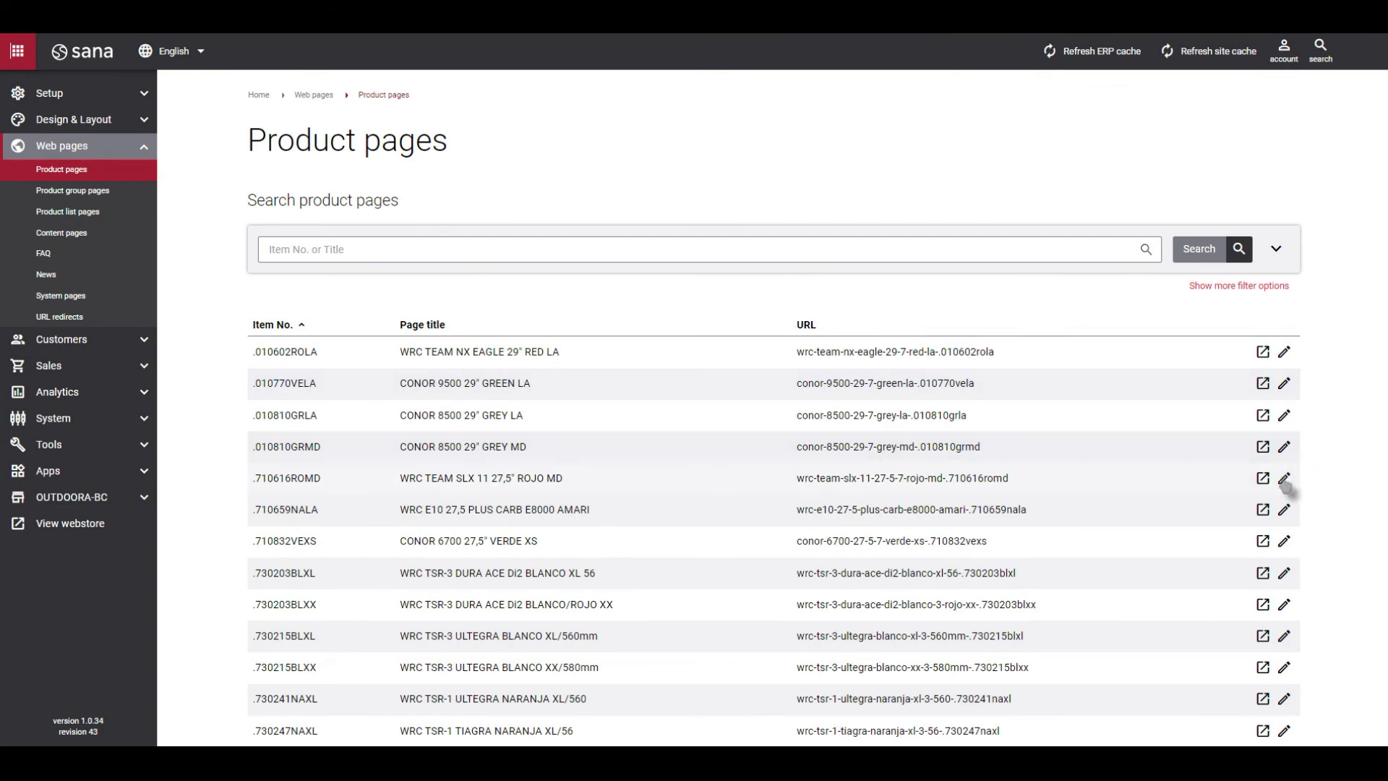
left_click(1284, 509)
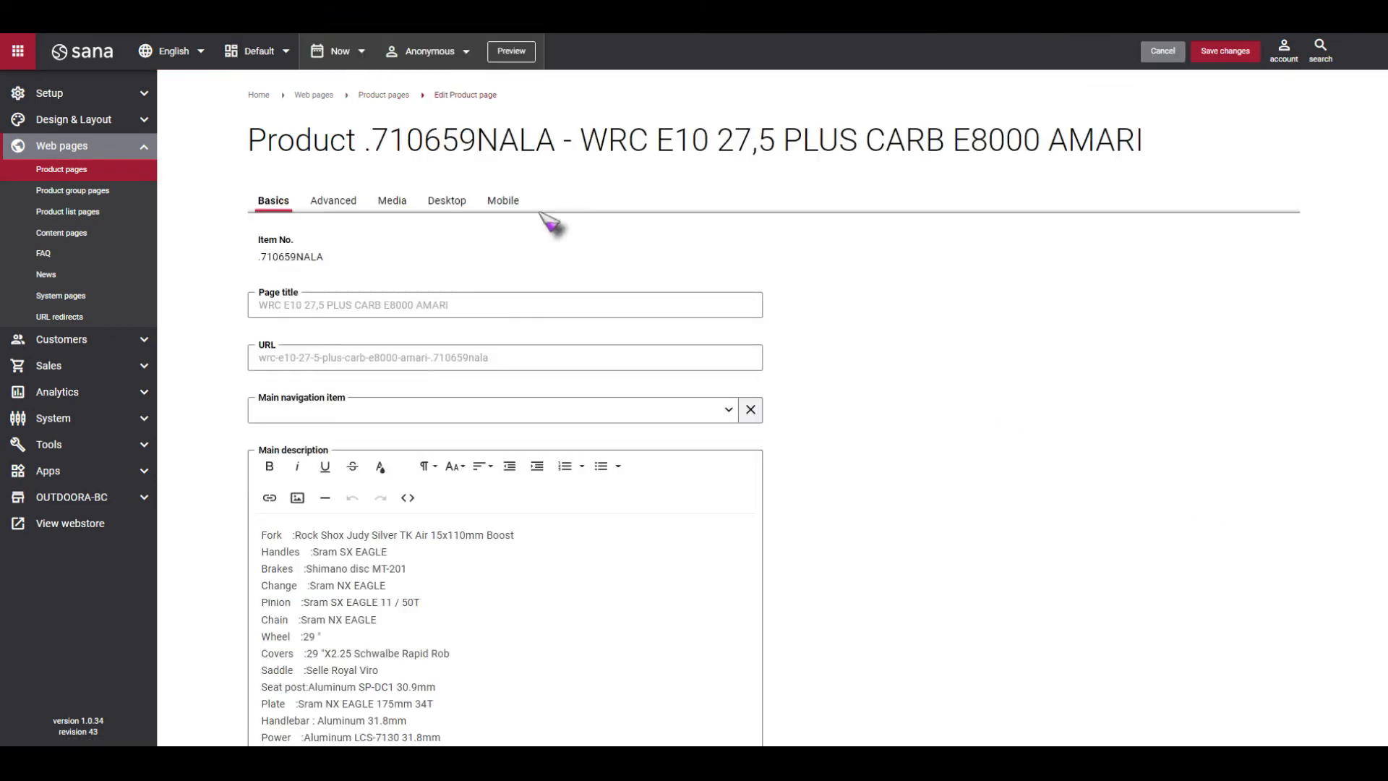
Look over the product's mobile details layout and its desktop details layout down to the description section.
left_click(506, 202)
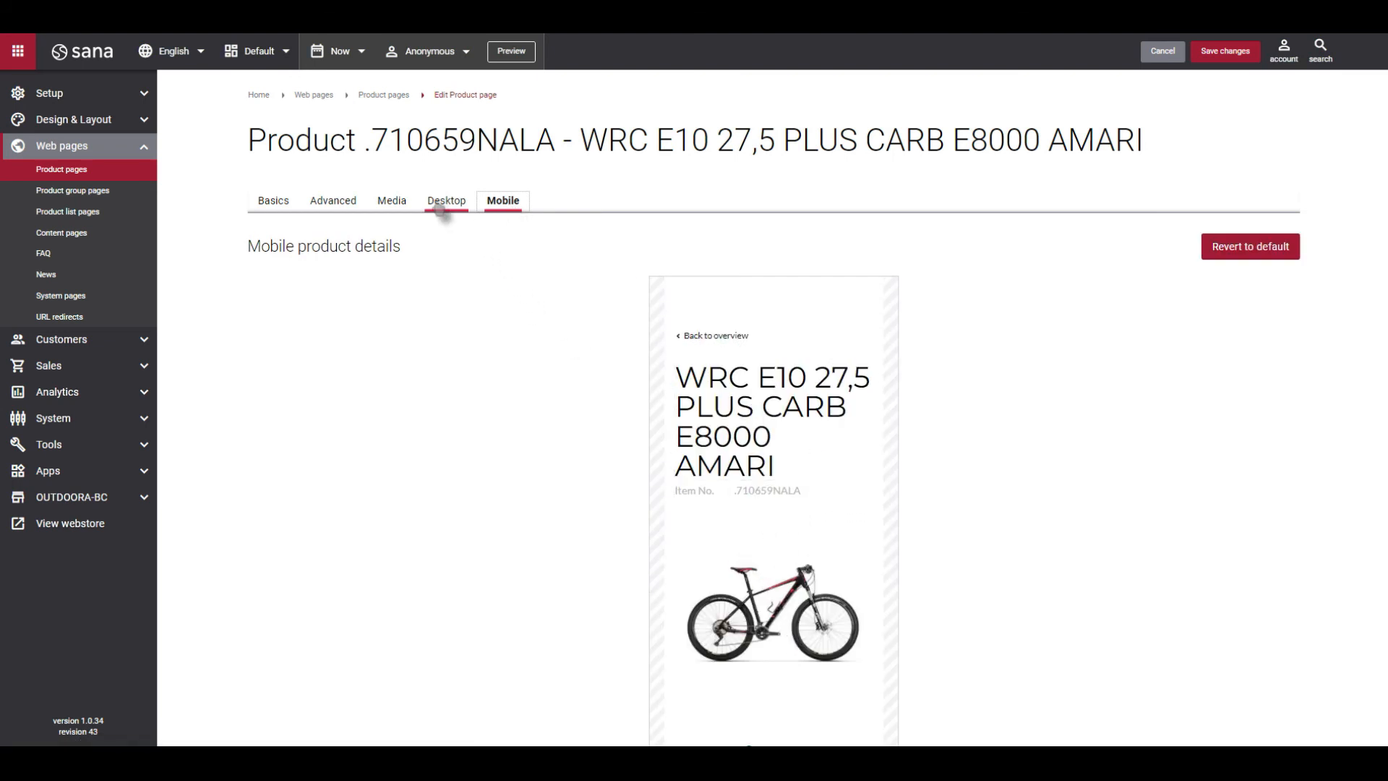
left_click(441, 205)
scroll(765, 313, "down", 3)
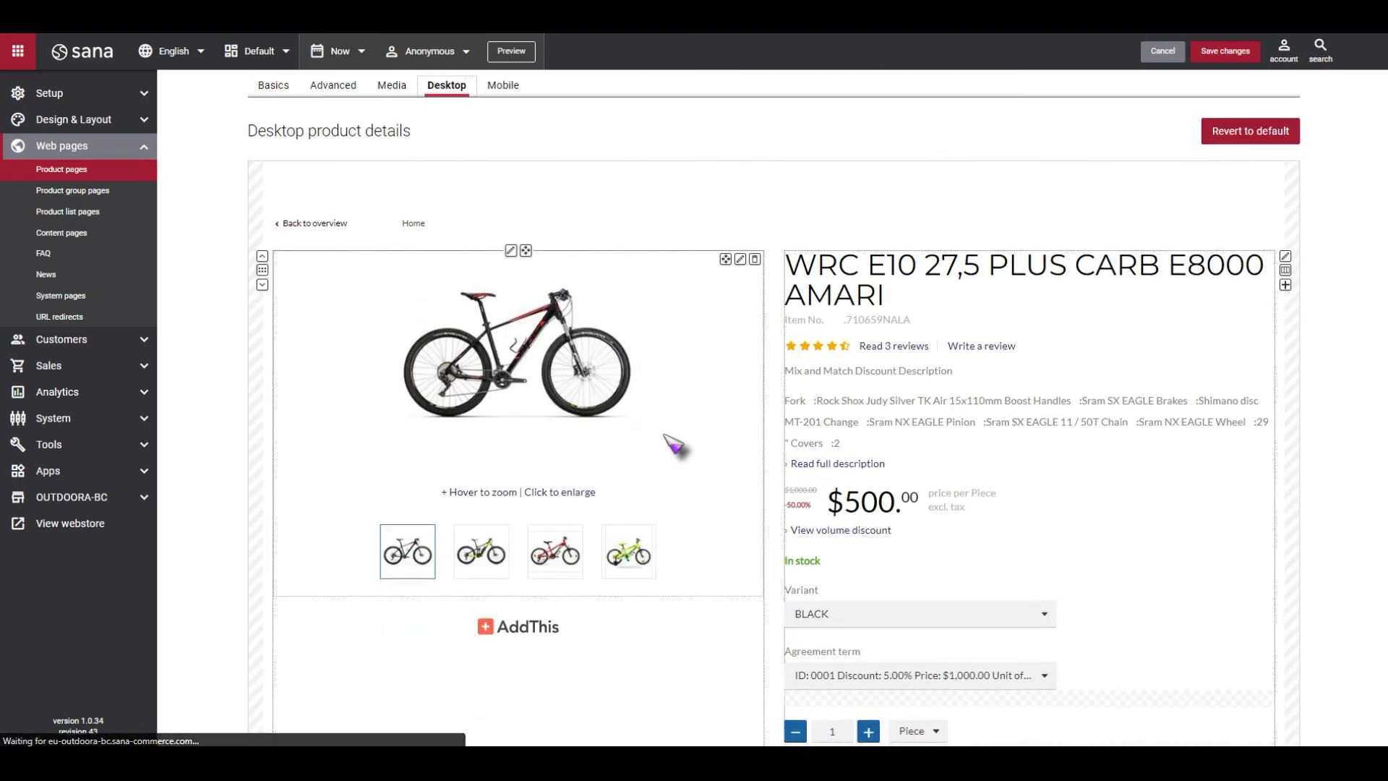
scroll(839, 533, "down", 2)
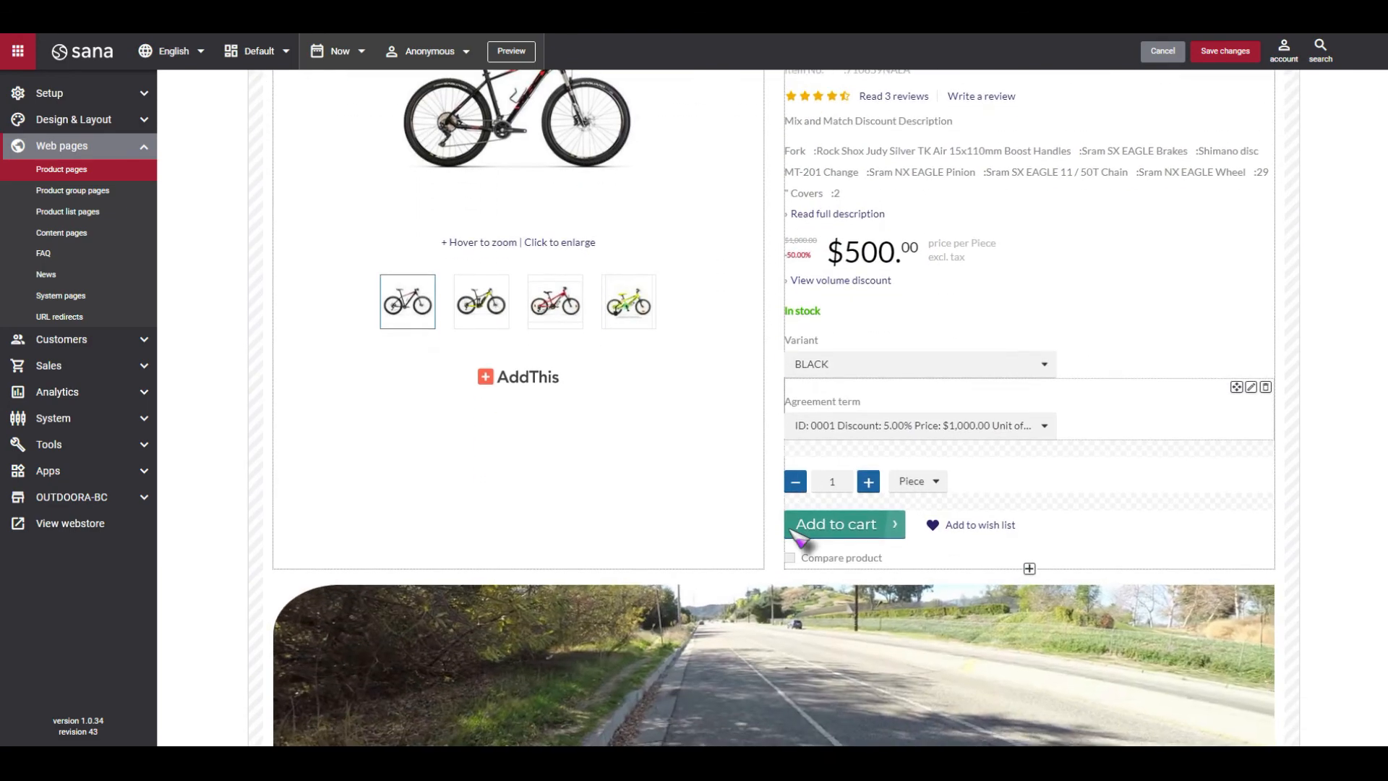
scroll(790, 527, "down", 4)
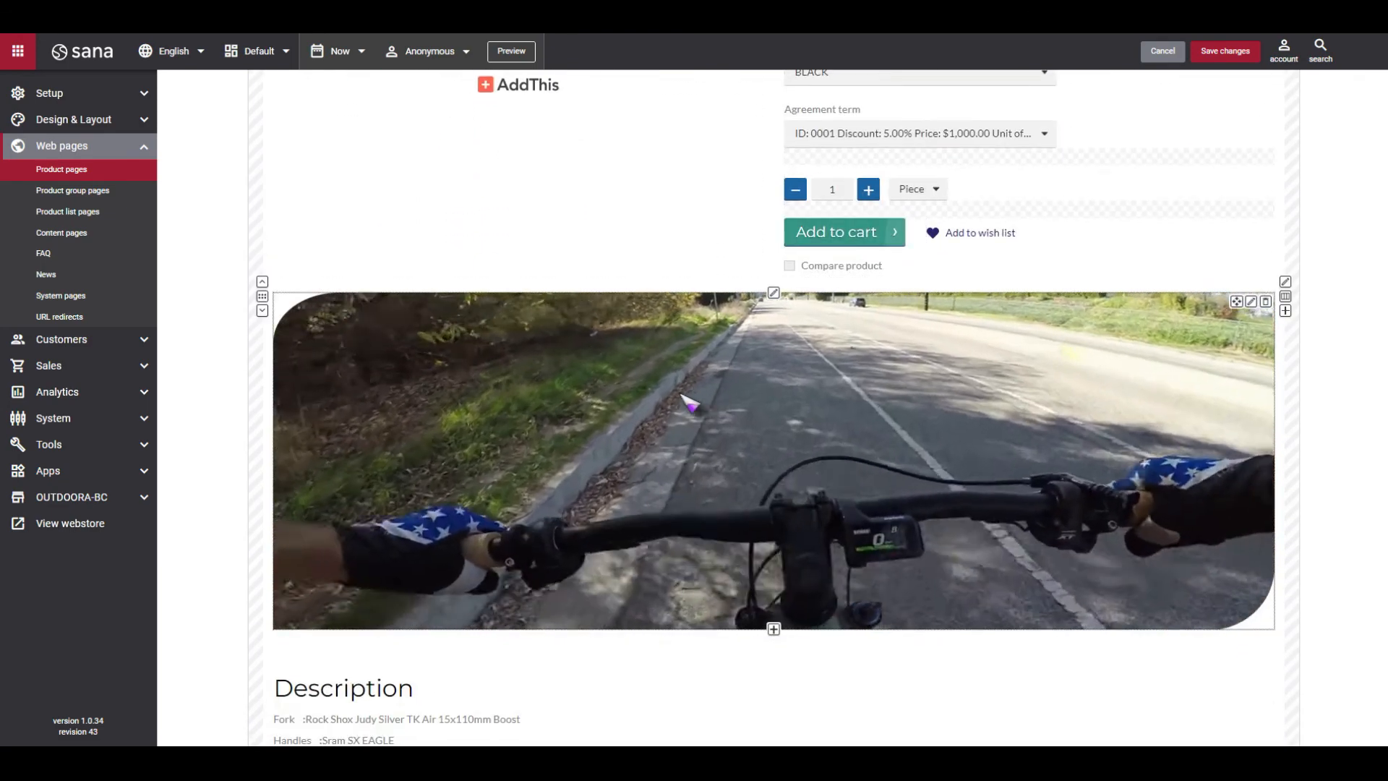
scroll(687, 403, "up", 9)
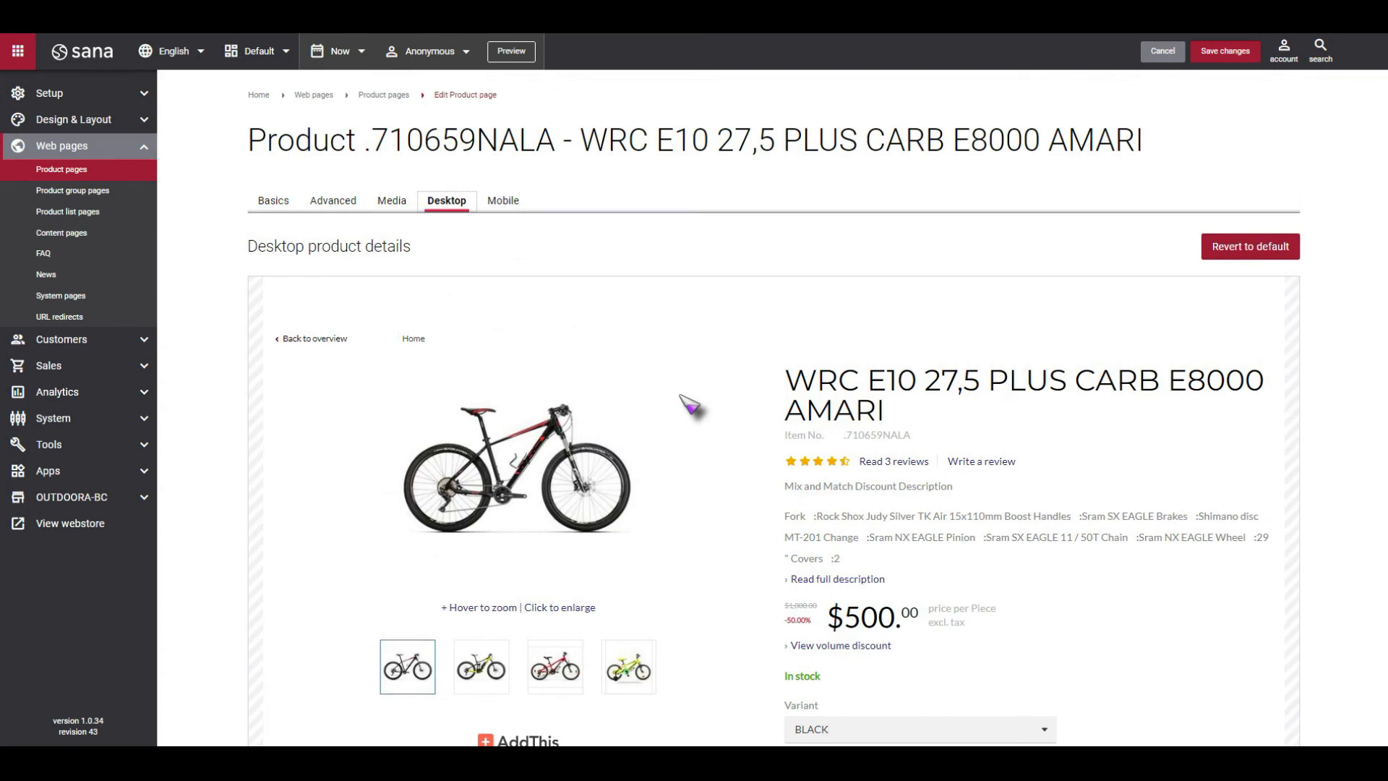